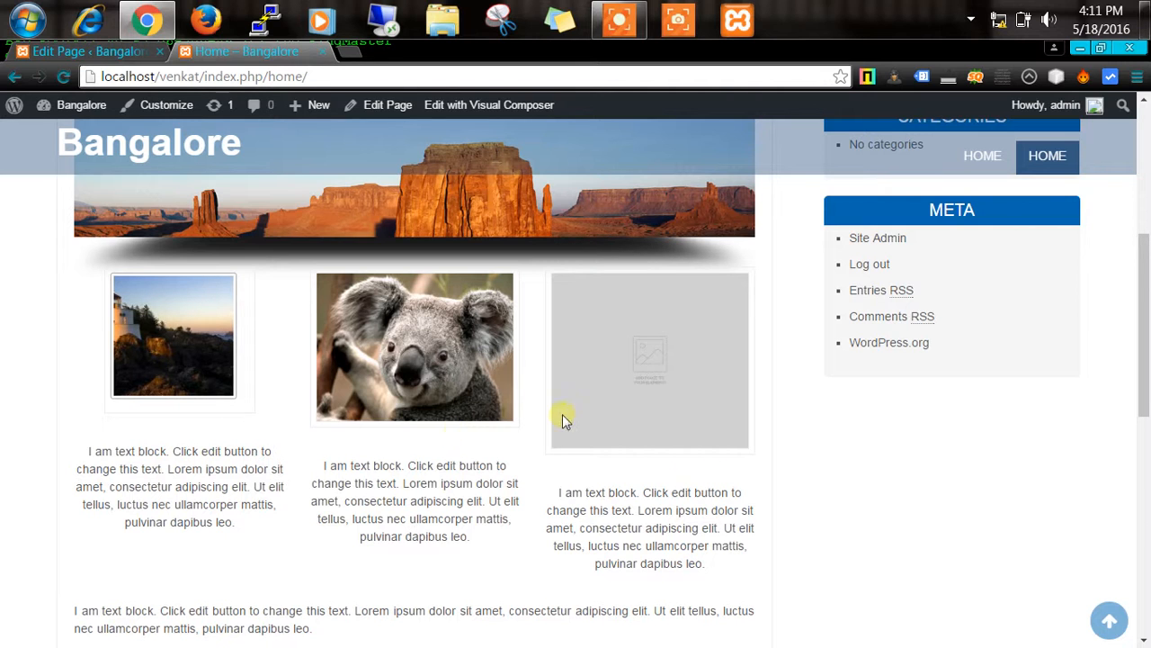
# Step: Inspect the placeholder image in the third column of the live Home page and activate element selection
pyautogui.rightClick(661, 379)
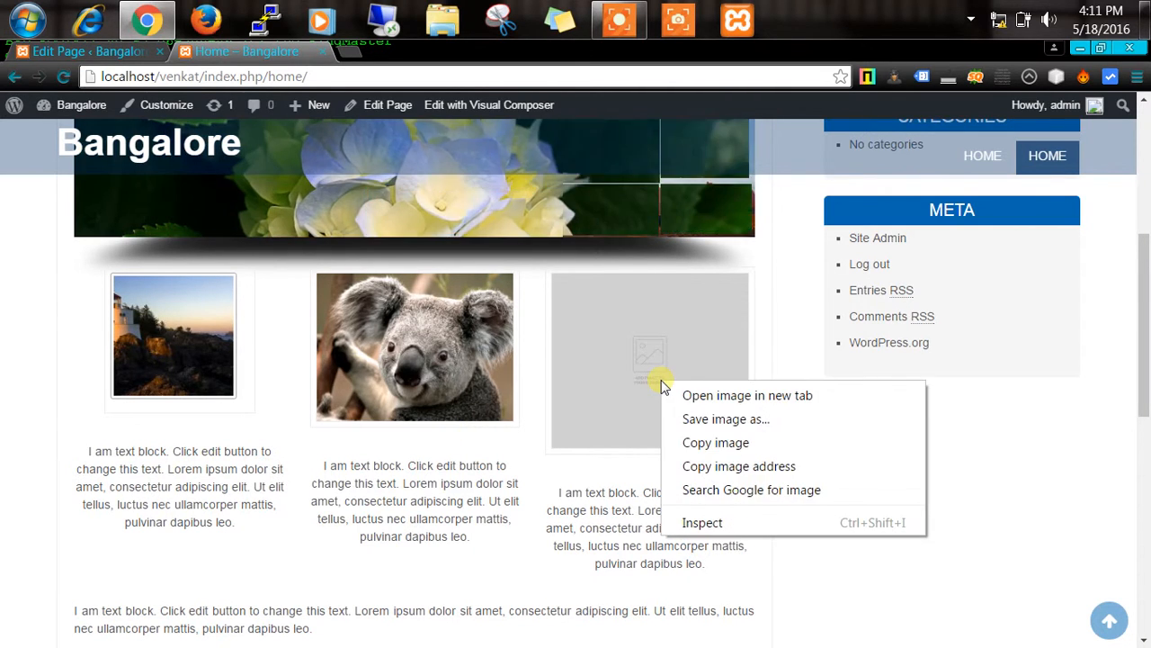
pyautogui.click(703, 523)
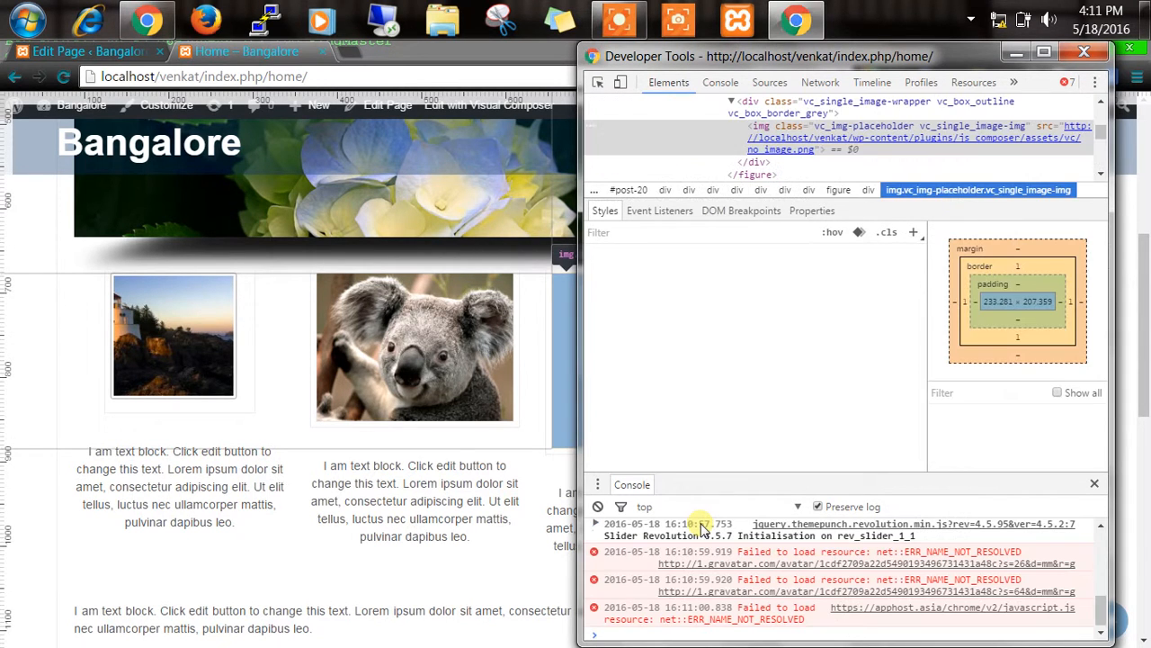
pyautogui.click(598, 84)
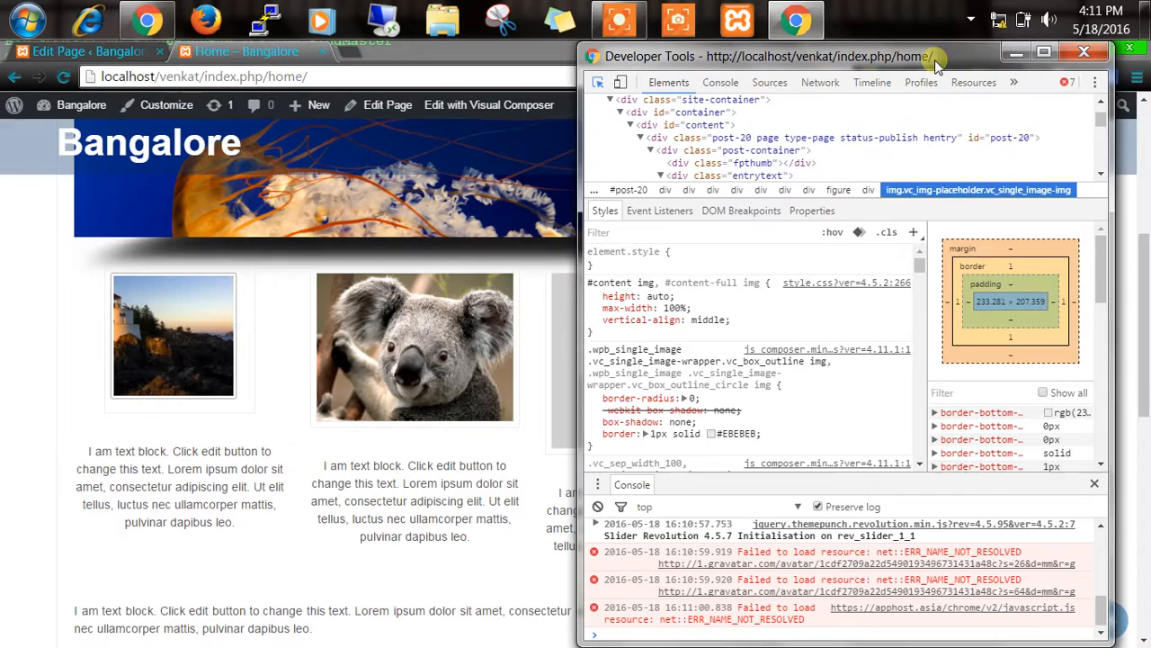
pyautogui.moveTo(928, 40); pyautogui.dragTo(972, 231)
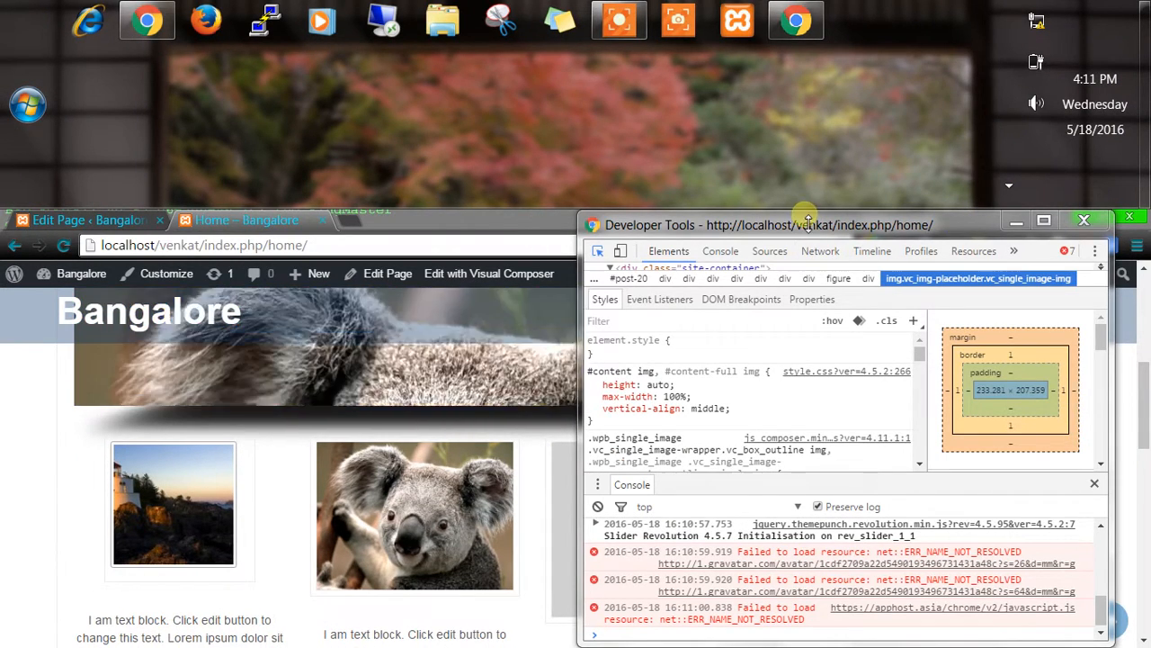
pyautogui.moveTo(808, 219); pyautogui.dragTo(755, 361)
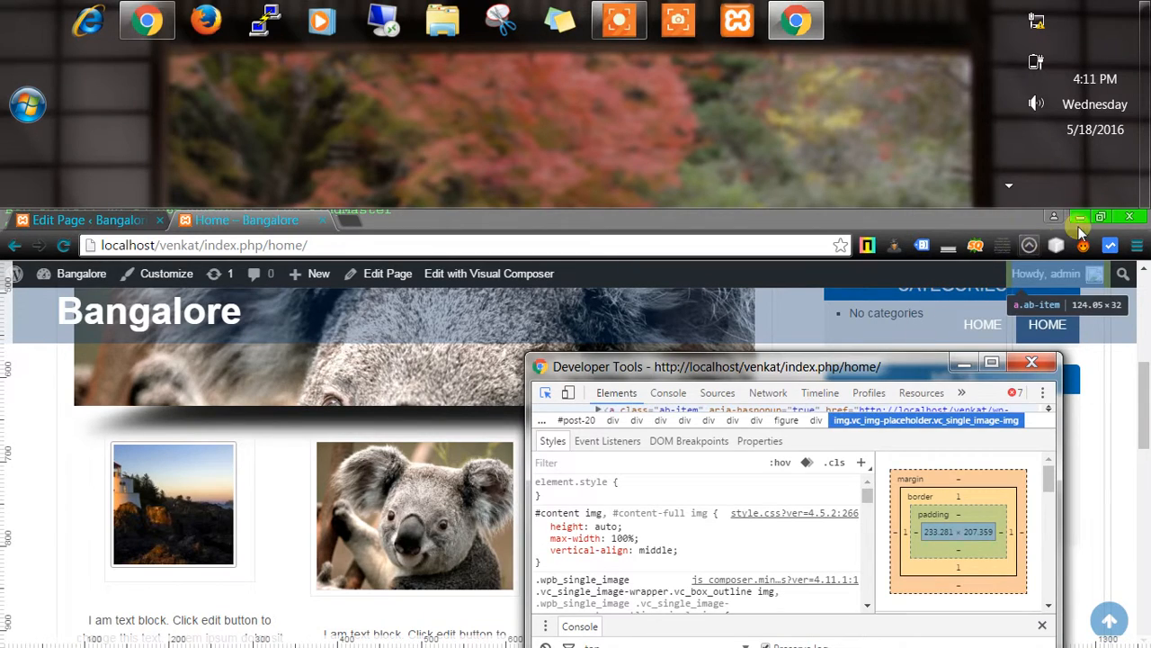
pyautogui.click(1100, 217)
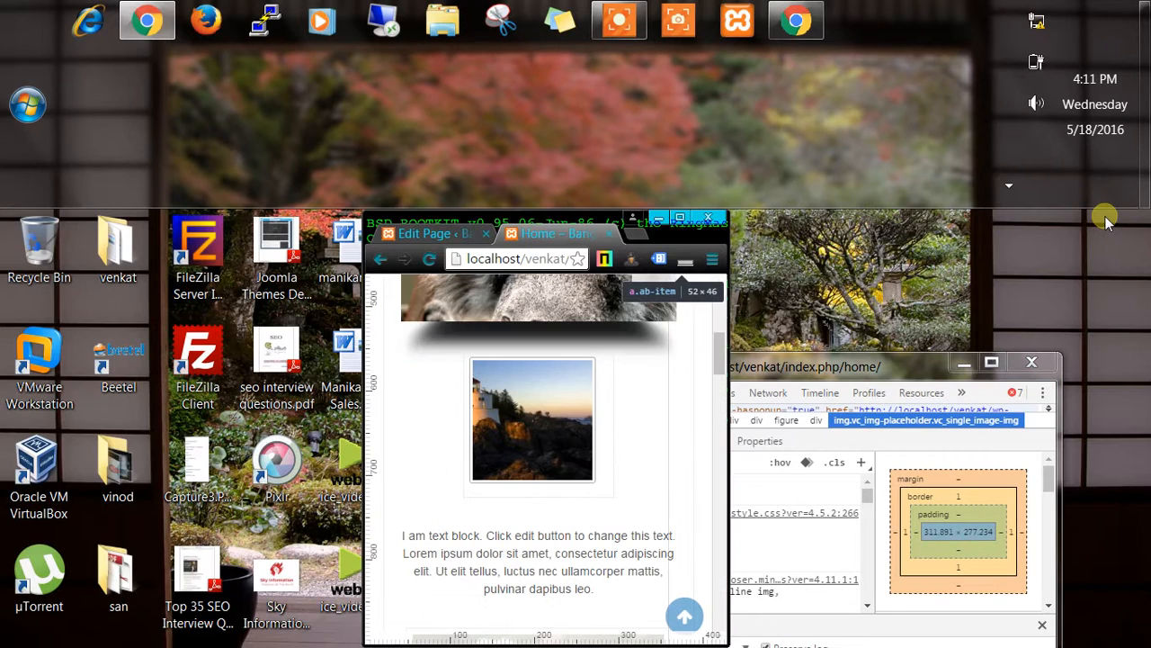
pyautogui.click(681, 219)
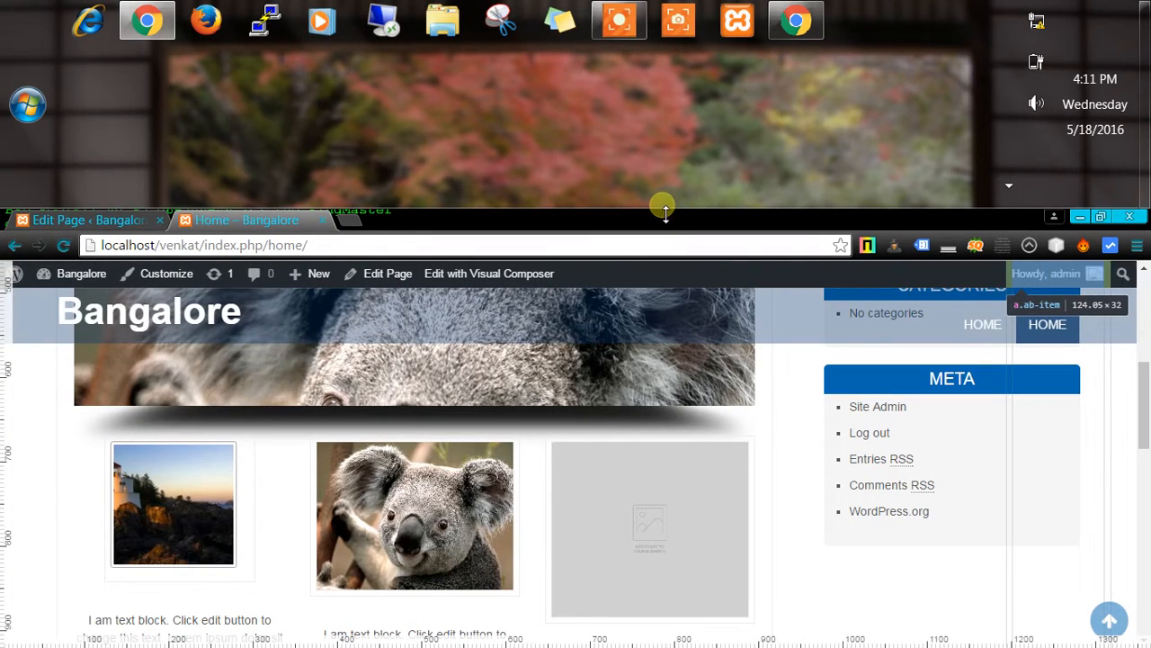
pyautogui.click(659, 142)
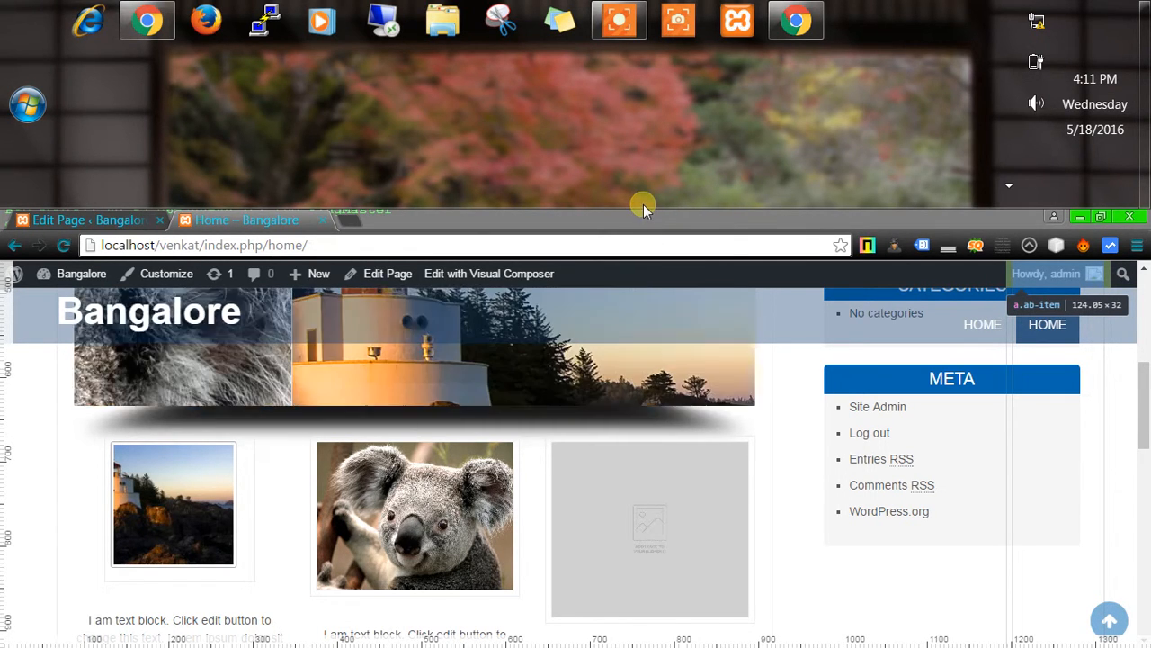
pyautogui.moveTo(644, 207); pyautogui.dragTo(646, 43)
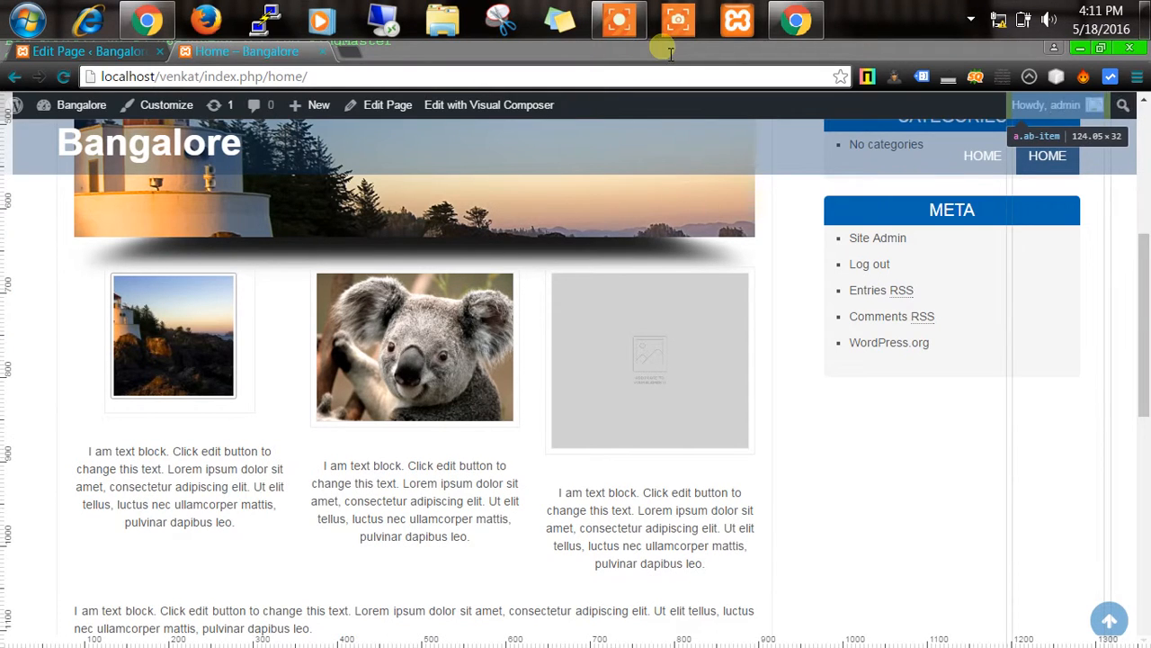
# Step: Dock the developer tools below the page with the console drawer closed, and measure the placeholder image using element selection
pyautogui.click(796, 21)
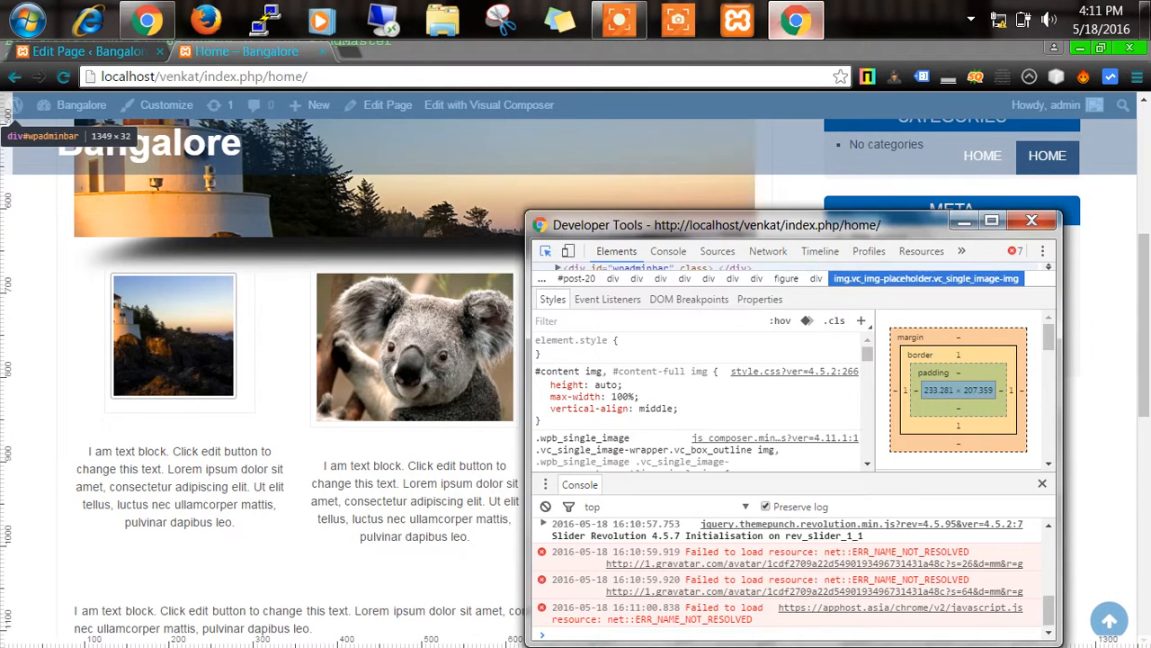
pyautogui.moveTo(676, 226); pyautogui.dragTo(939, 189)
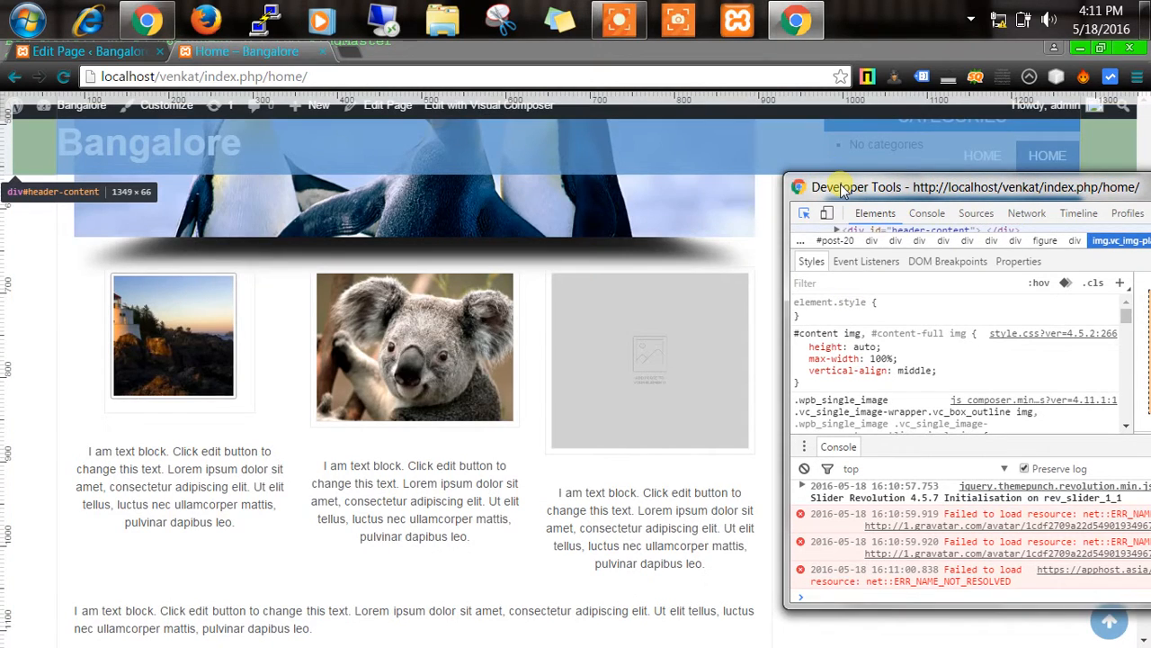
pyautogui.moveTo(841, 187); pyautogui.dragTo(482, 171)
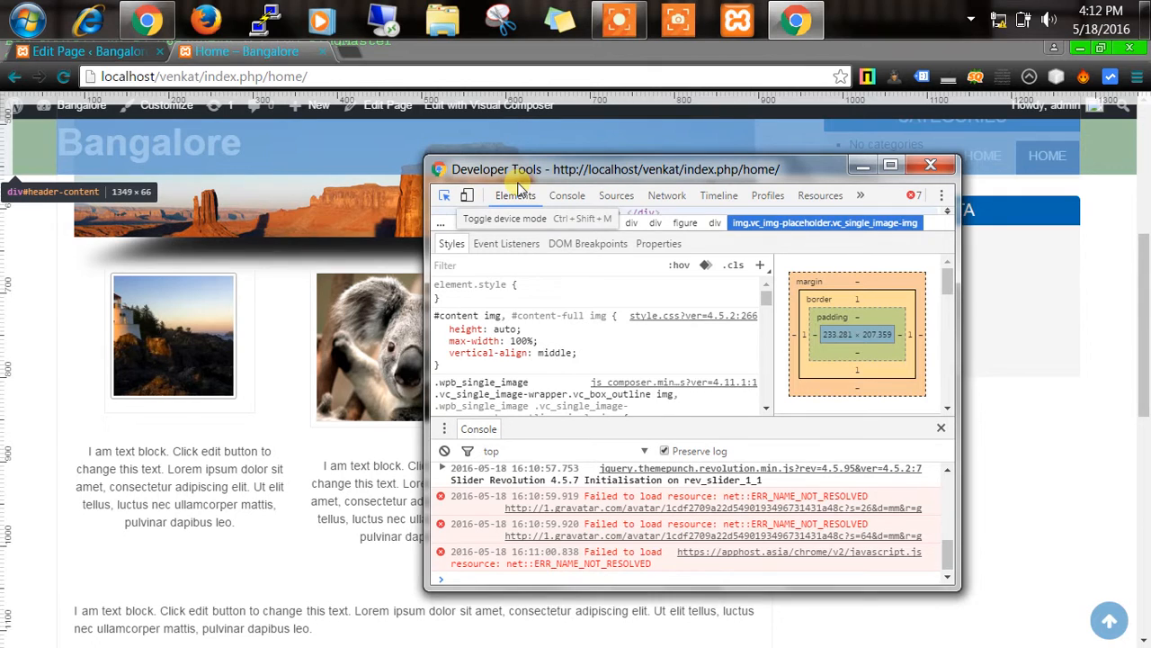
pyautogui.click(940, 196)
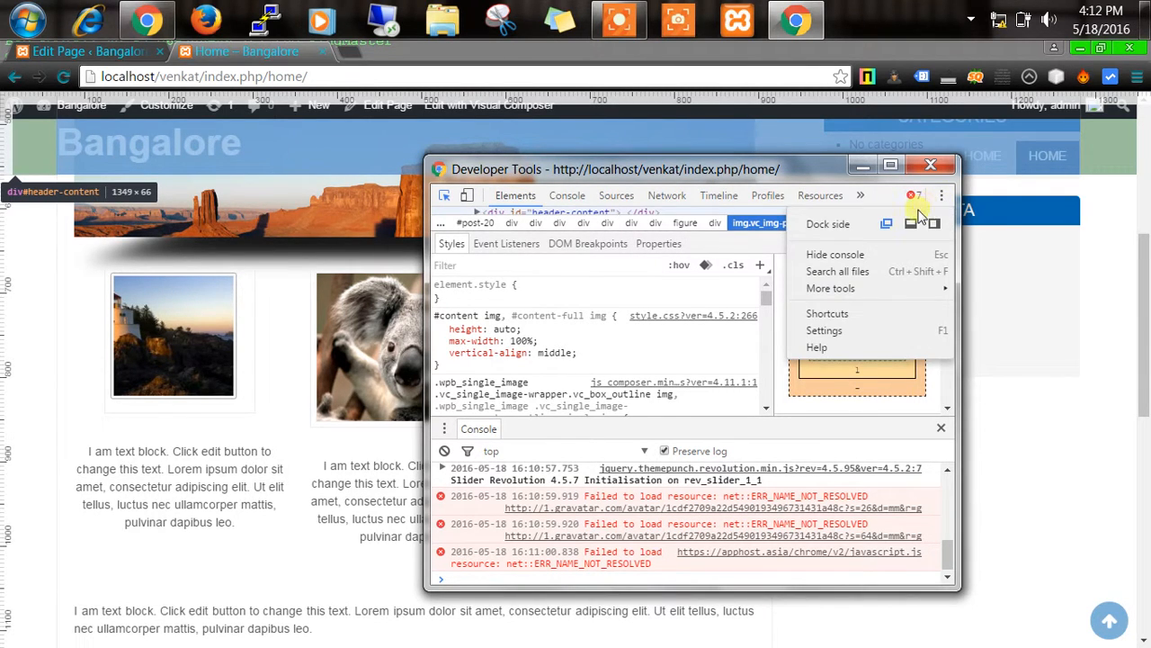
pyautogui.click(912, 221)
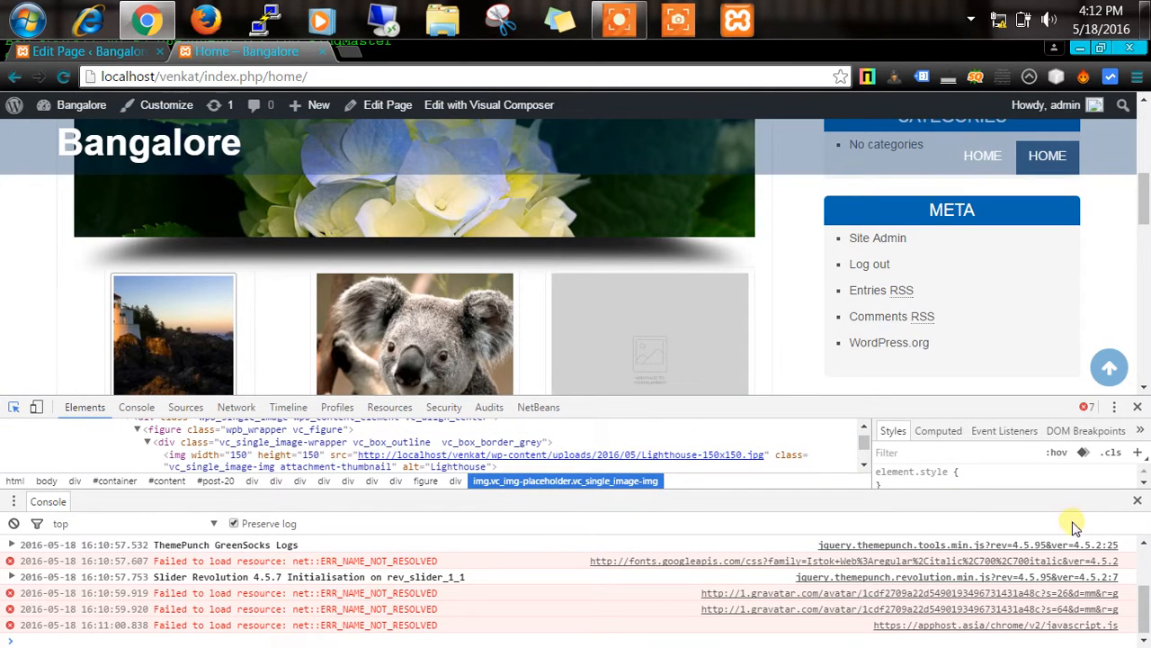
pyautogui.click(1137, 502)
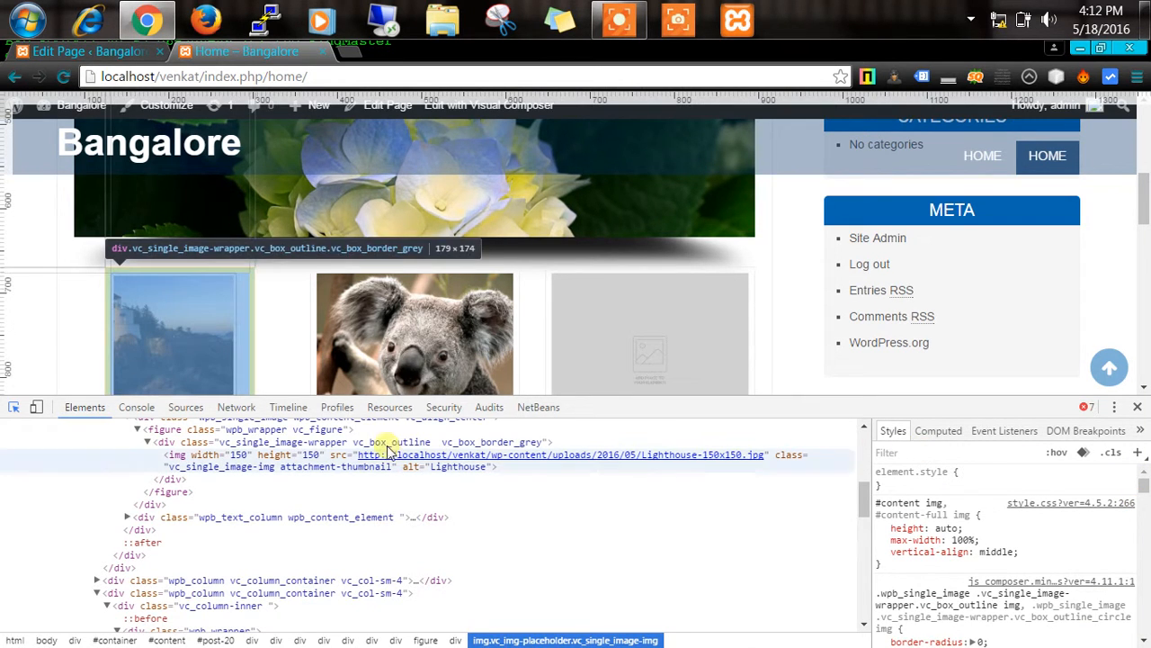
pyautogui.click(14, 410)
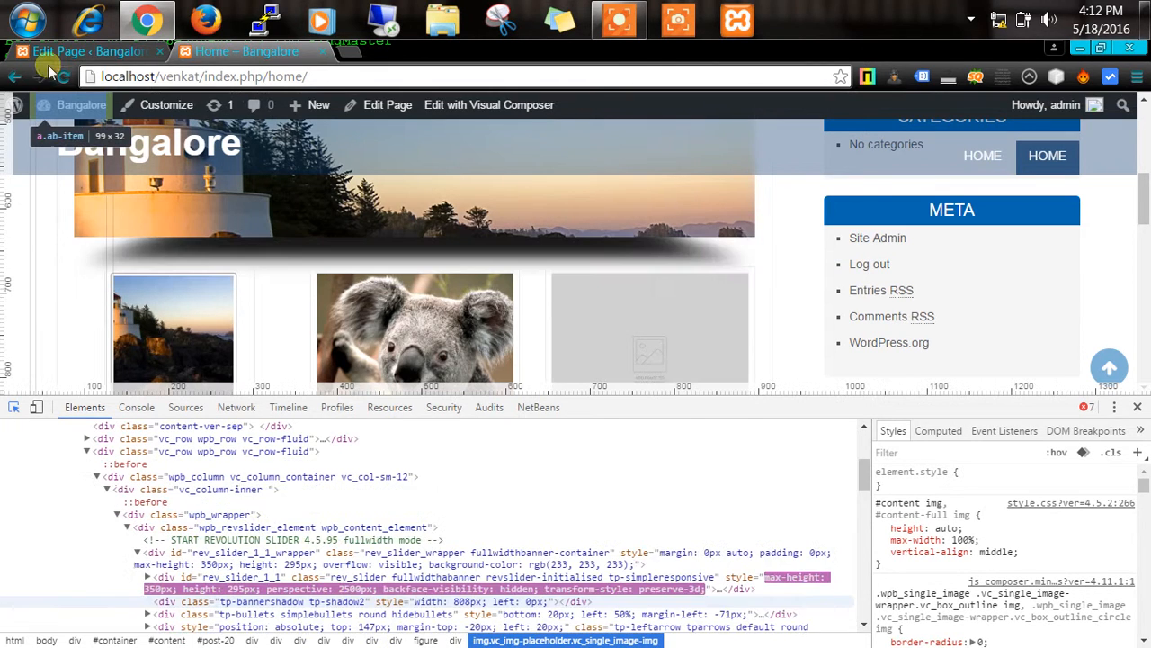
# Step: Switch to the Home page's editor and locate the row with the three Single Image elements
pyautogui.click(72, 52)
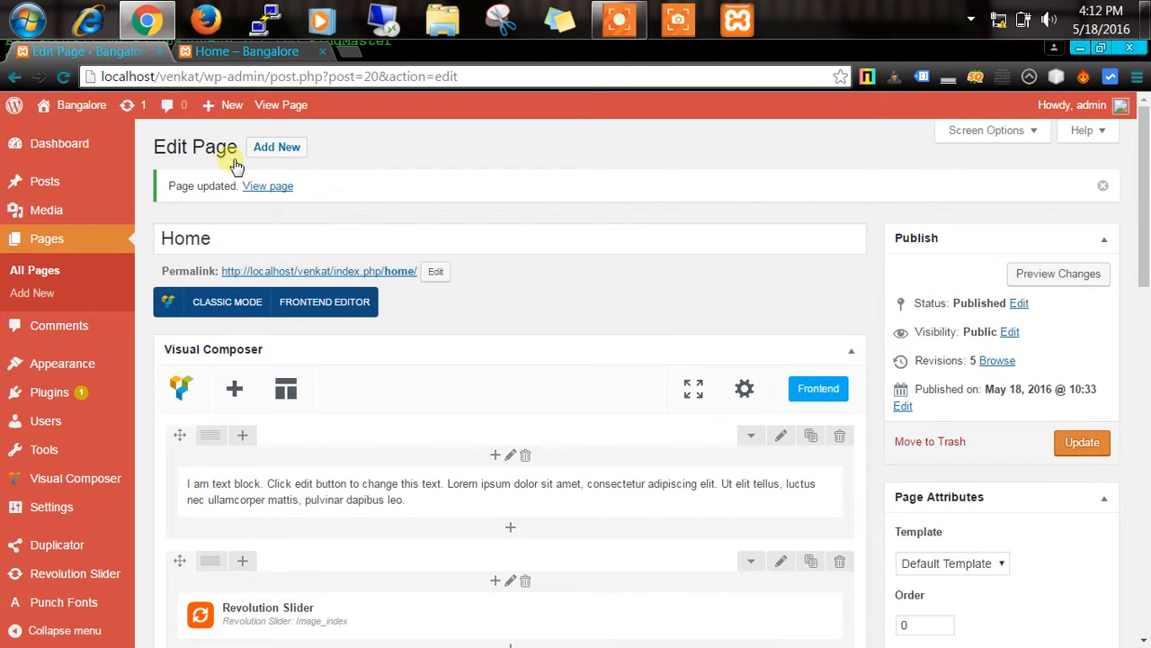
pyautogui.moveTo(1143, 201); pyautogui.dragTo(1142, 340)
pyautogui.moveTo(736, 270)
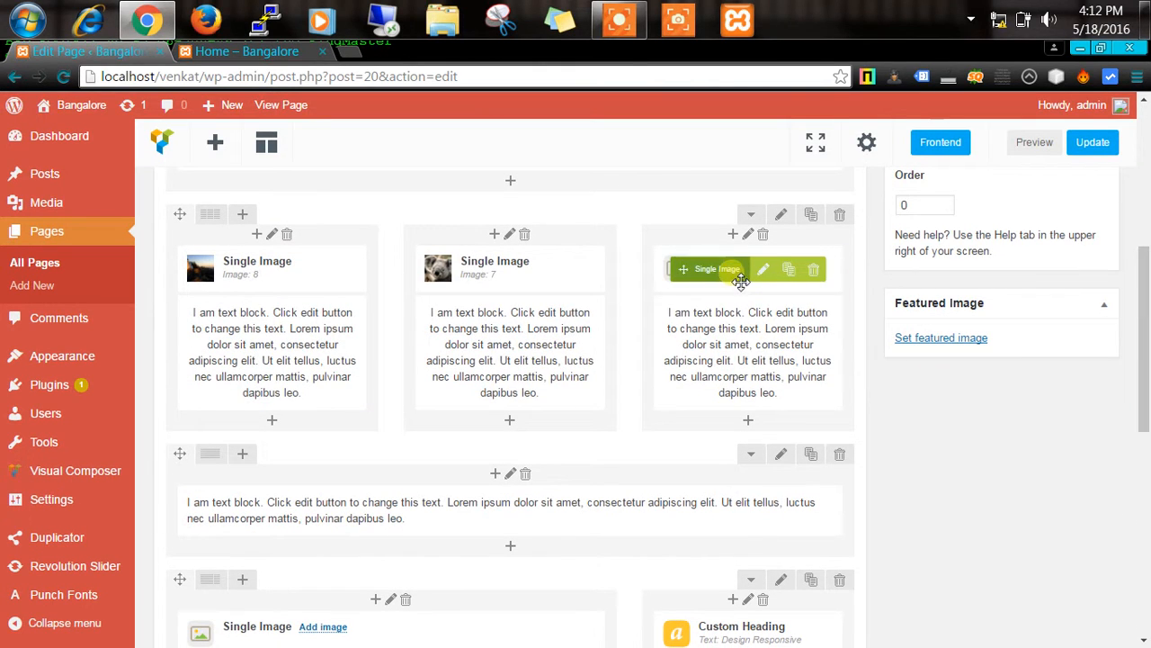
pyautogui.click(770, 277)
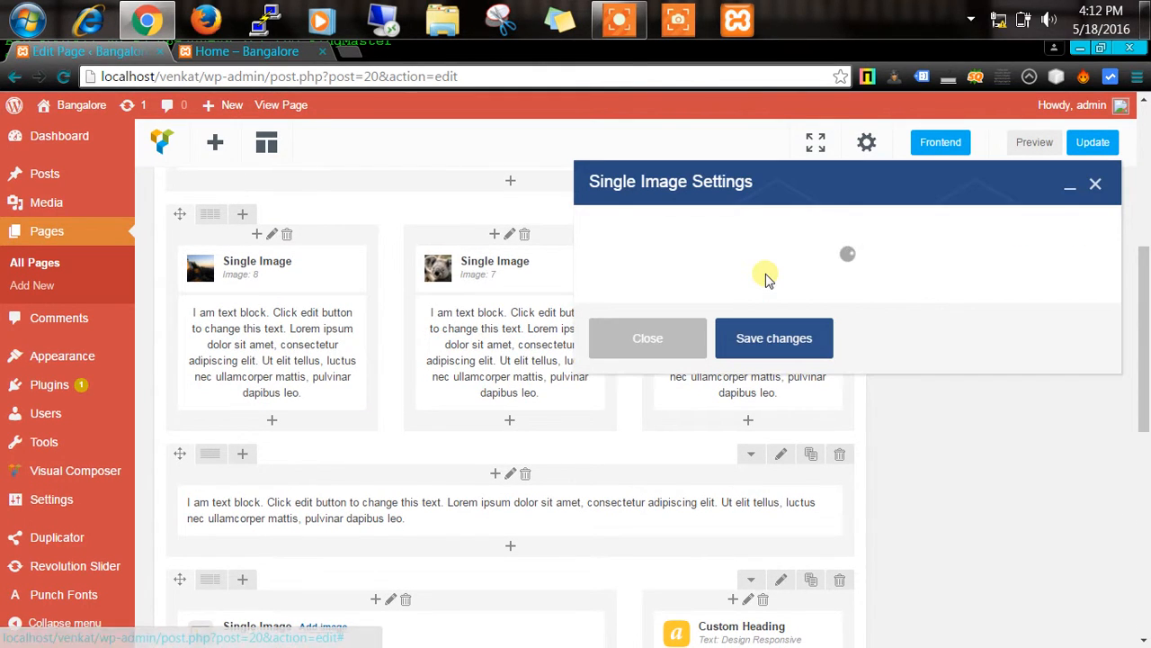
pyautogui.click(1096, 186)
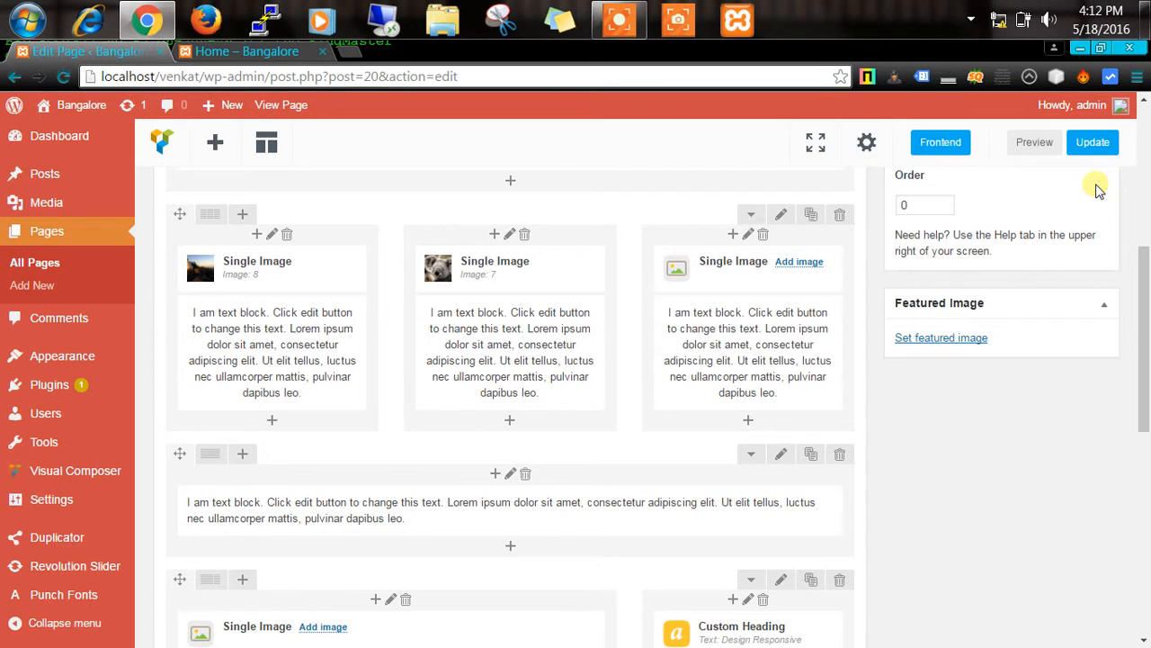
# Step: Set the image size of the middle column's koala Single Image to 249x223 and save the element's settings
pyautogui.moveTo(442, 296)
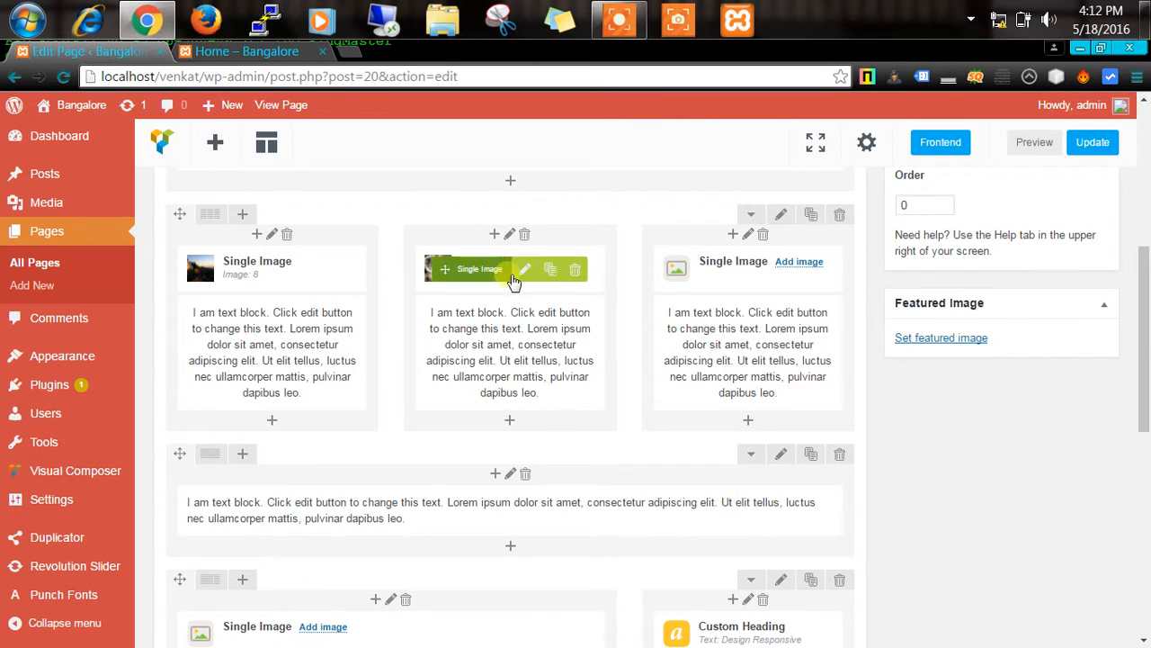
pyautogui.click(525, 273)
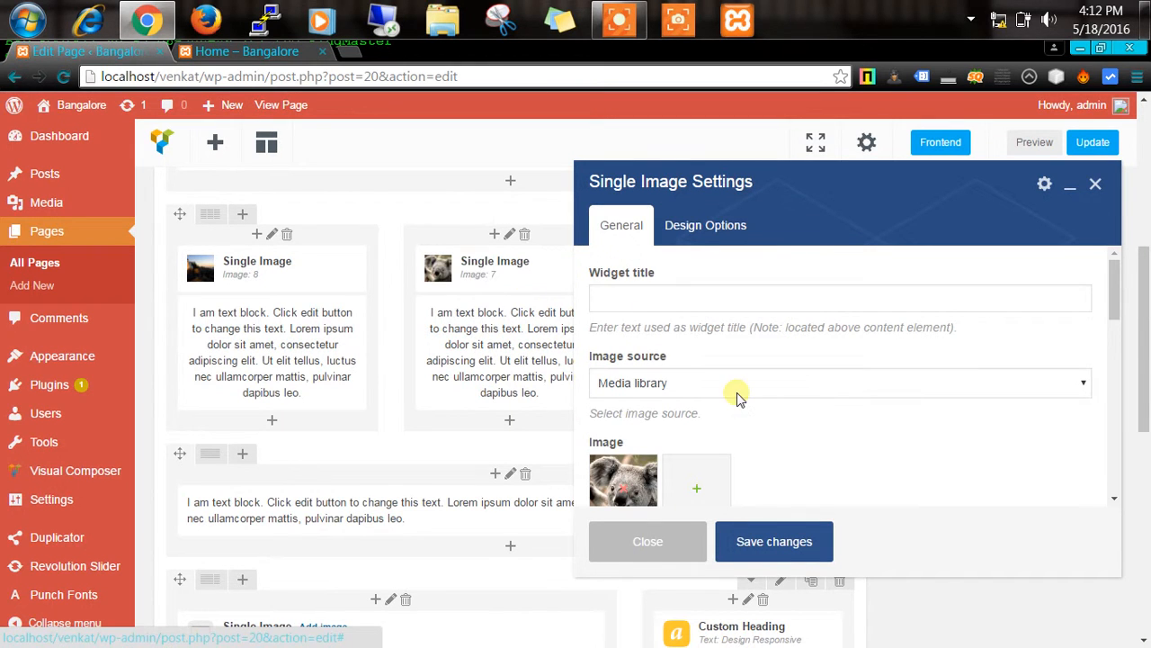
pyautogui.moveTo(1116, 283); pyautogui.dragTo(1116, 352)
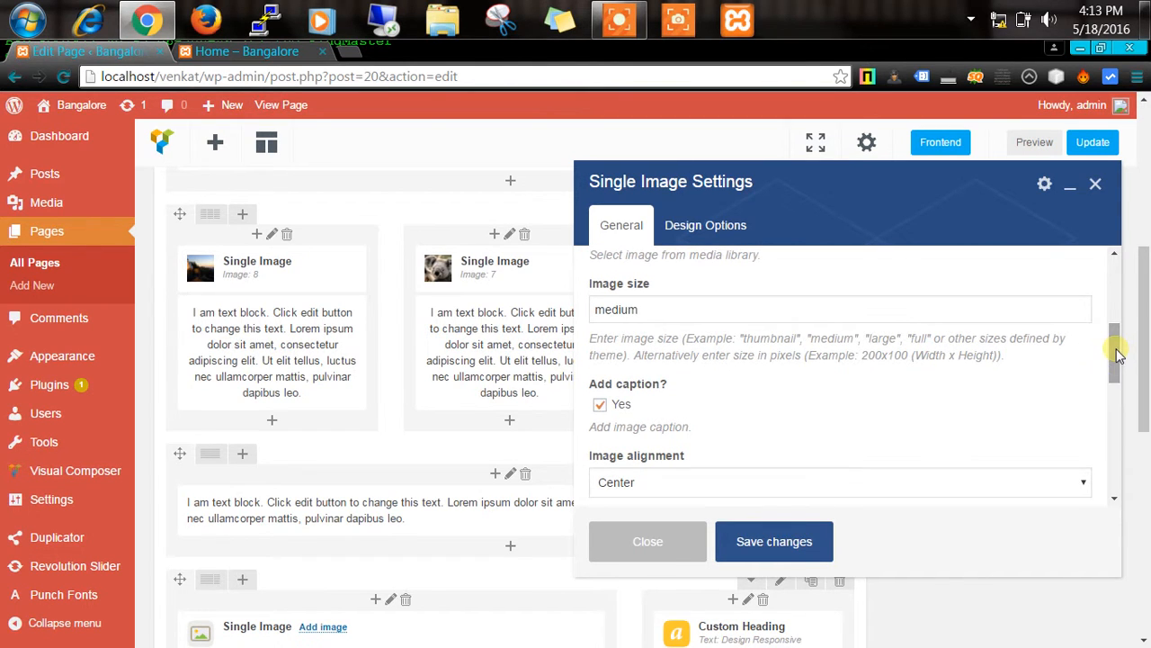
pyautogui.click(835, 315)
pyautogui.press('BackSpace')
pyautogui.press('BackSpace')
pyautogui.press('BackSpace')
pyautogui.press('BackSpace')
pyautogui.press('BackSpace')
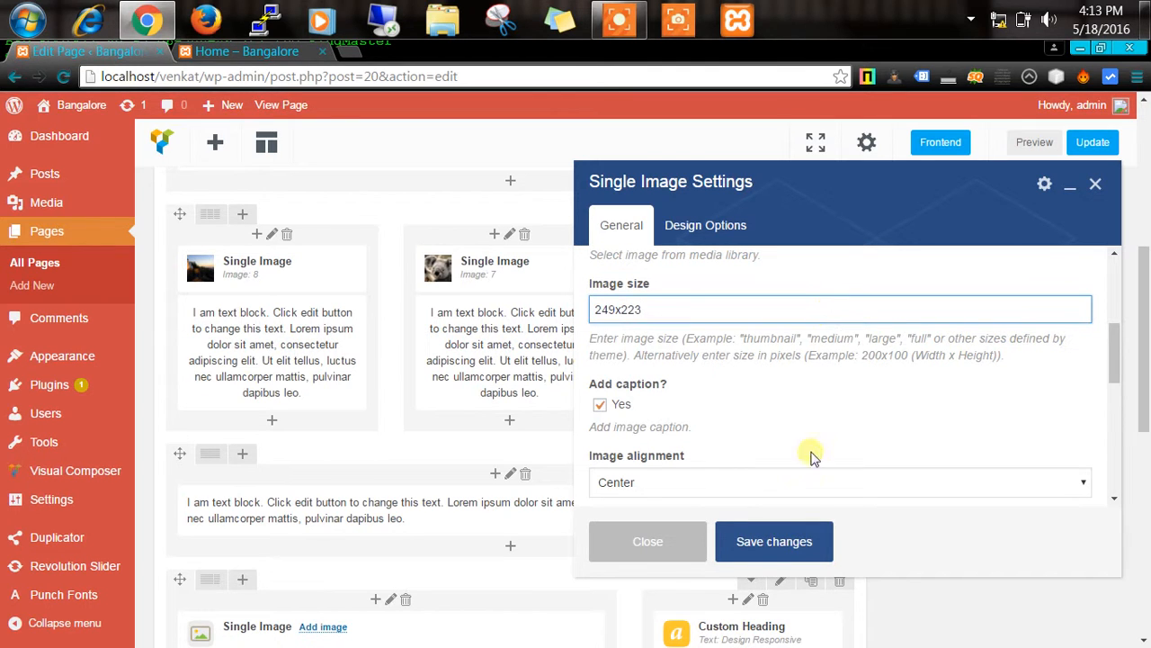
pyautogui.click(784, 551)
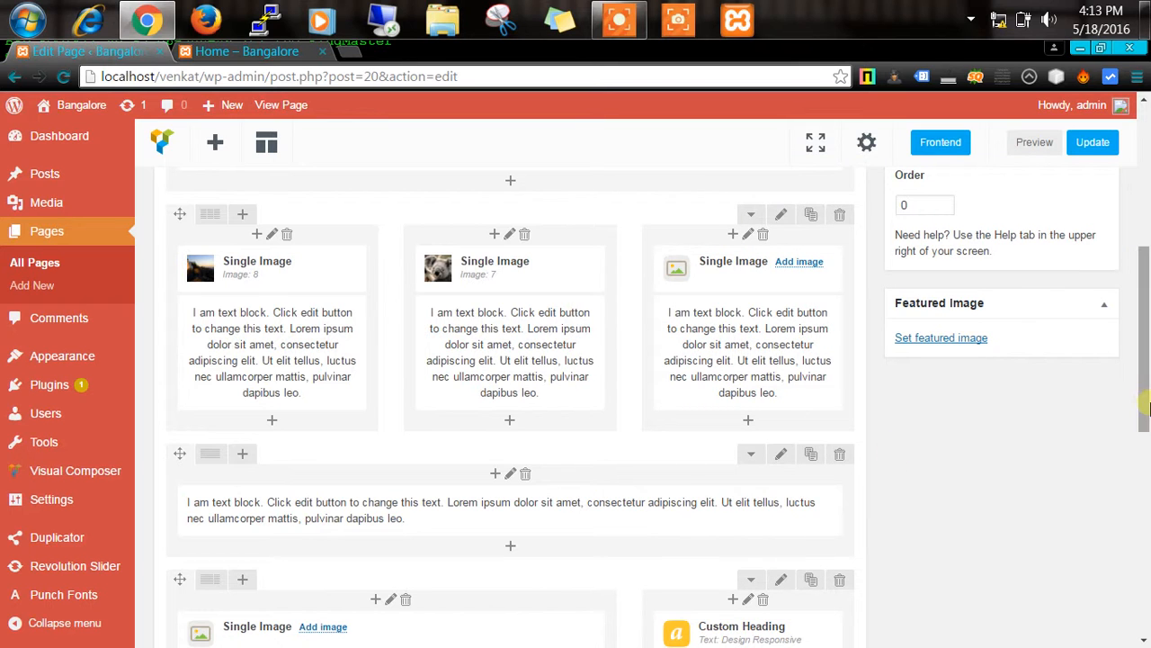
# Step: Update the page, and check the three image columns on the reloaded live Home page with the developer tools closed
pyautogui.click(1092, 137)
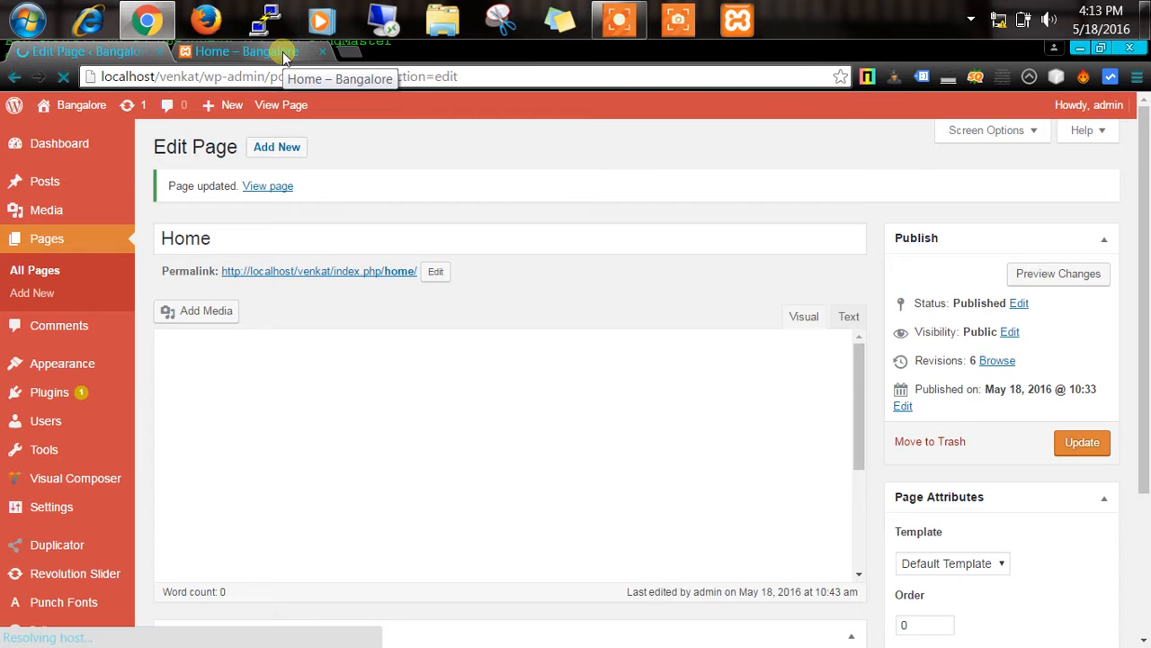
pyautogui.click(284, 54)
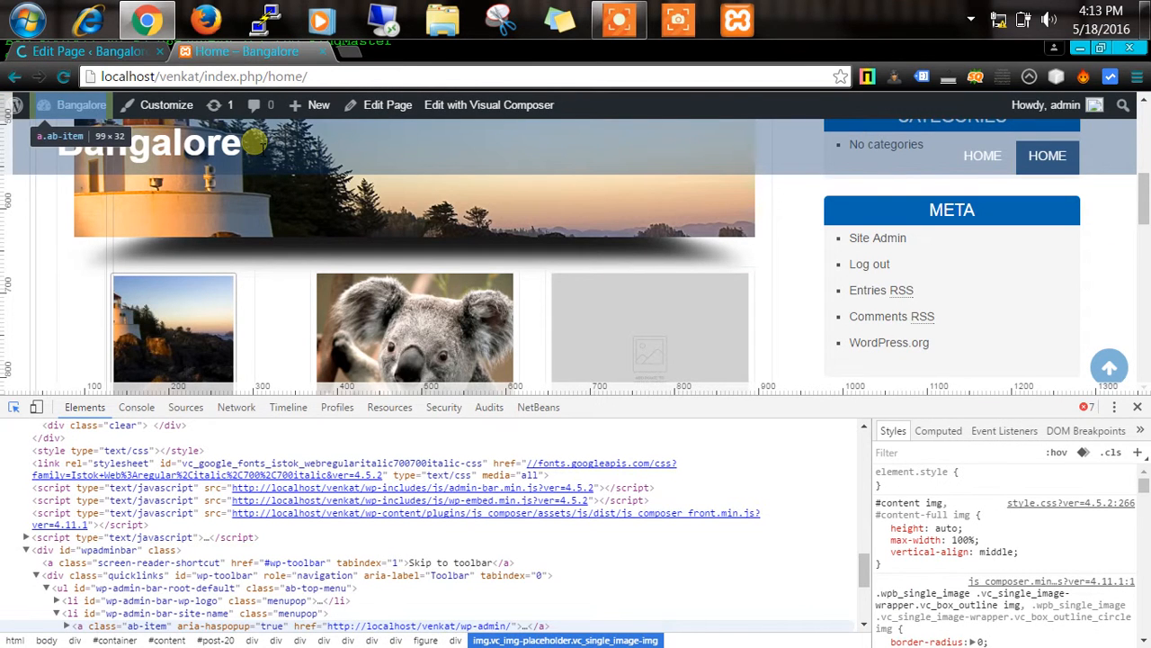
pyautogui.click(69, 77)
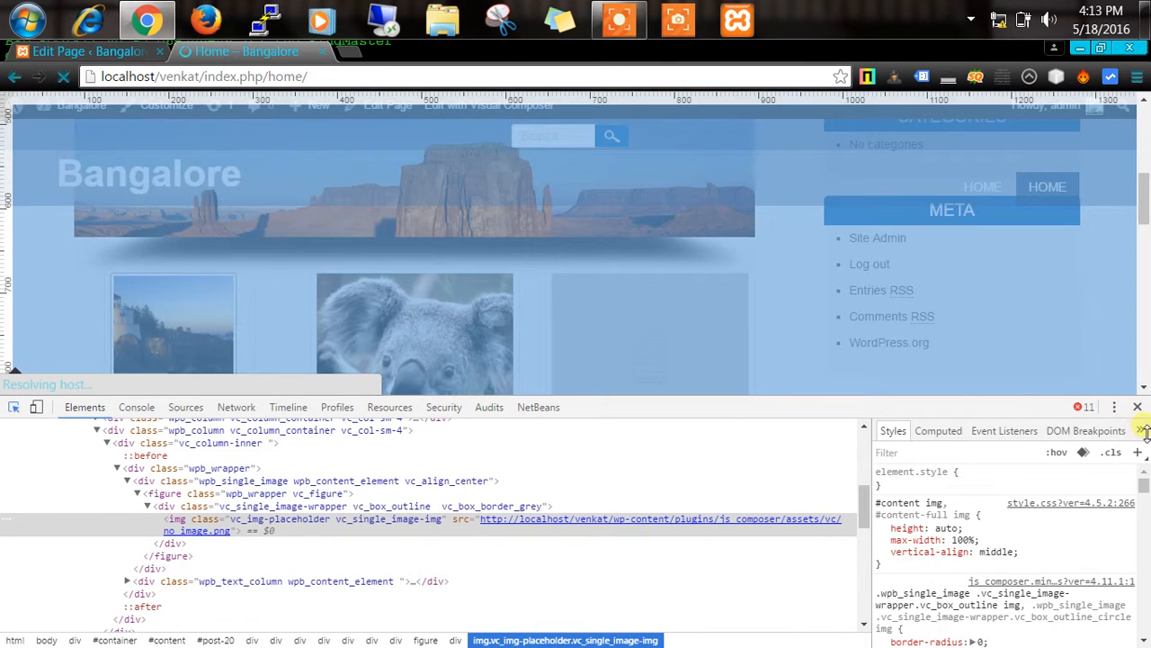
pyautogui.click(1138, 407)
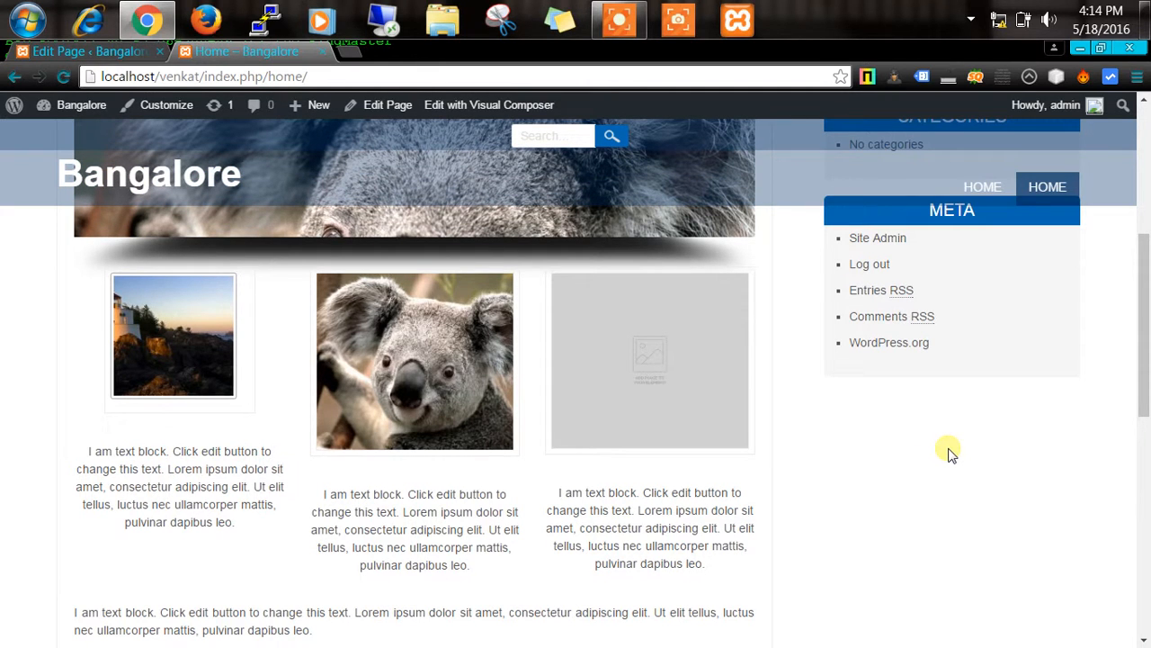
pyautogui.moveTo(1145, 337)
pyautogui.mouseDown()
pyautogui.moveTo(1145, 279)
pyautogui.moveTo(1130, 552)
pyautogui.moveTo(1144, 339)
pyautogui.mouseUp()
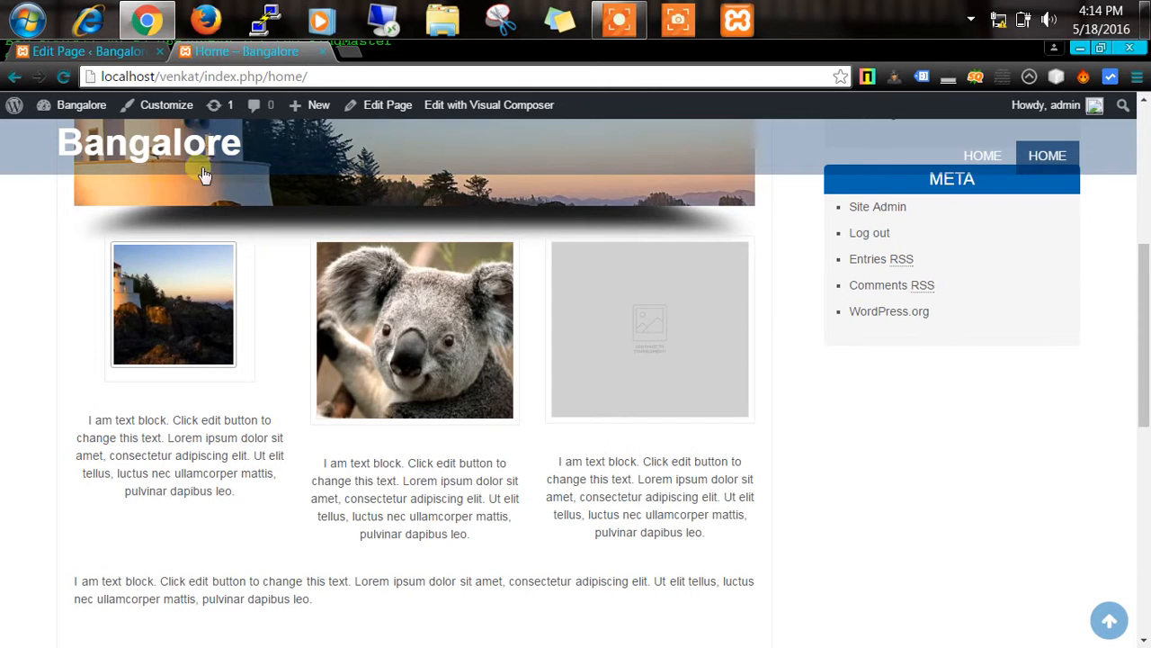
# Step: Return to the page editor and look through its Visual Composer rows from the first text block to the Custom Heading
pyautogui.click(106, 51)
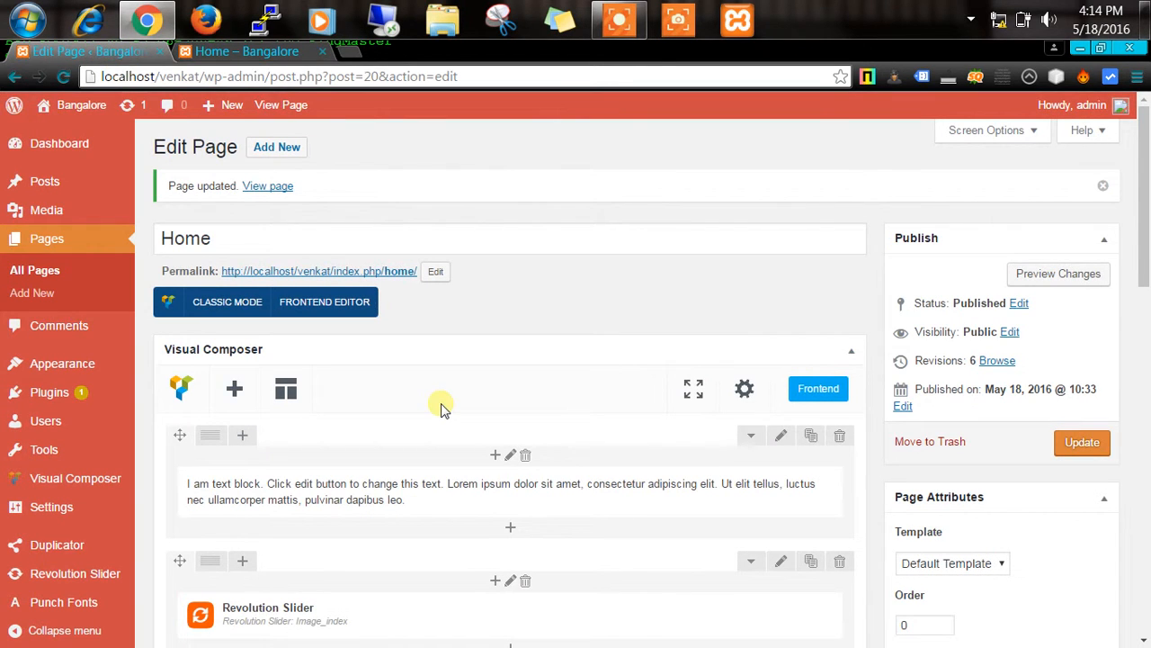
pyautogui.moveTo(1146, 173); pyautogui.dragTo(1145, 225)
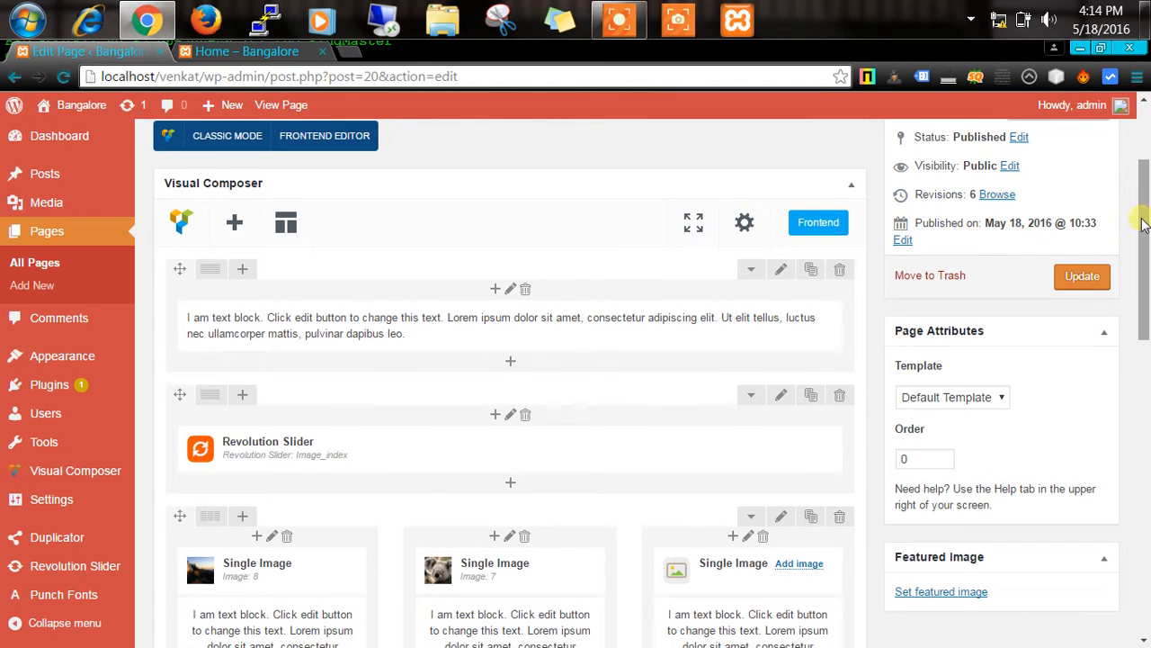
pyautogui.moveTo(335, 326)
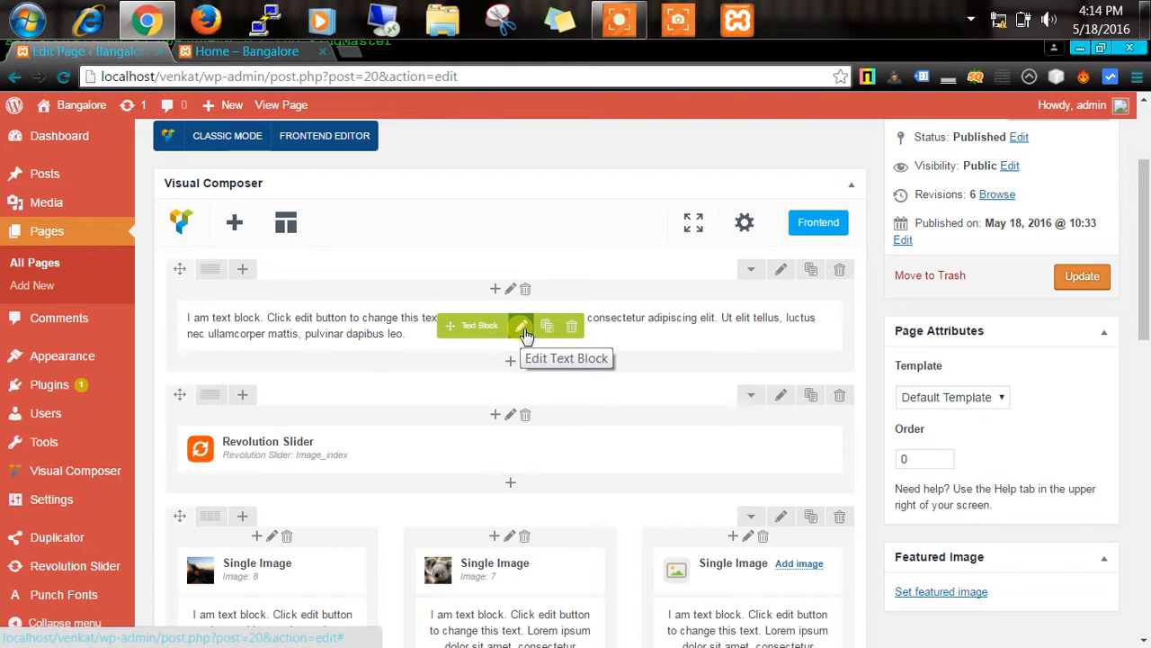
pyautogui.moveTo(1147, 227); pyautogui.dragTo(1145, 349)
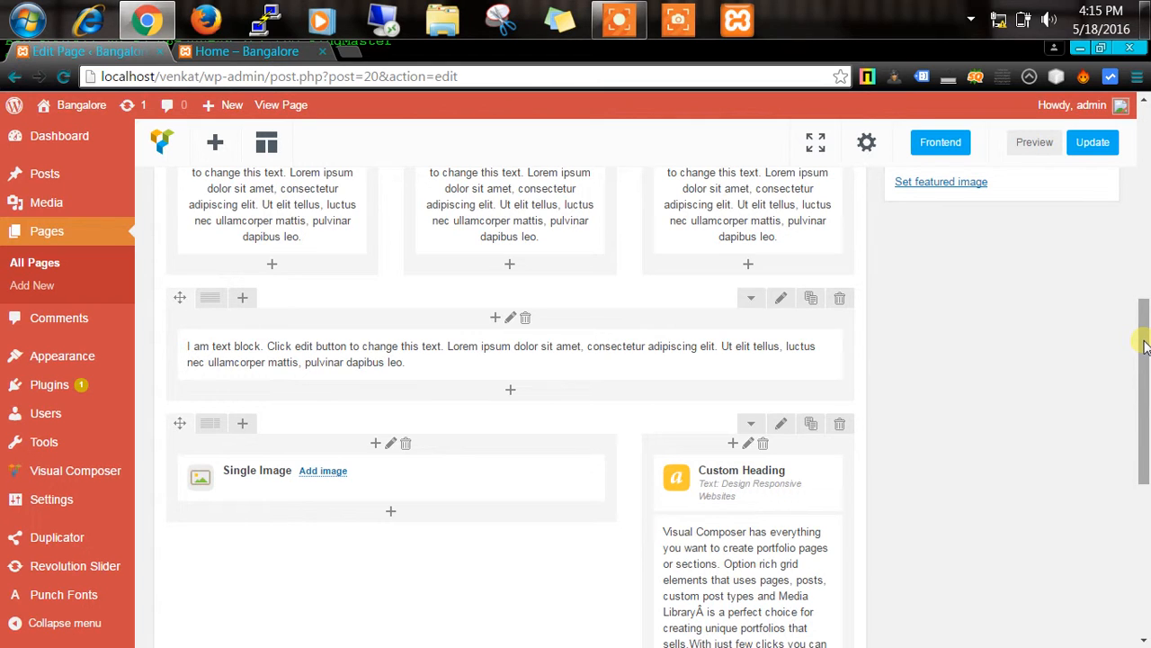
pyautogui.moveTo(1145, 347); pyautogui.dragTo(1145, 390)
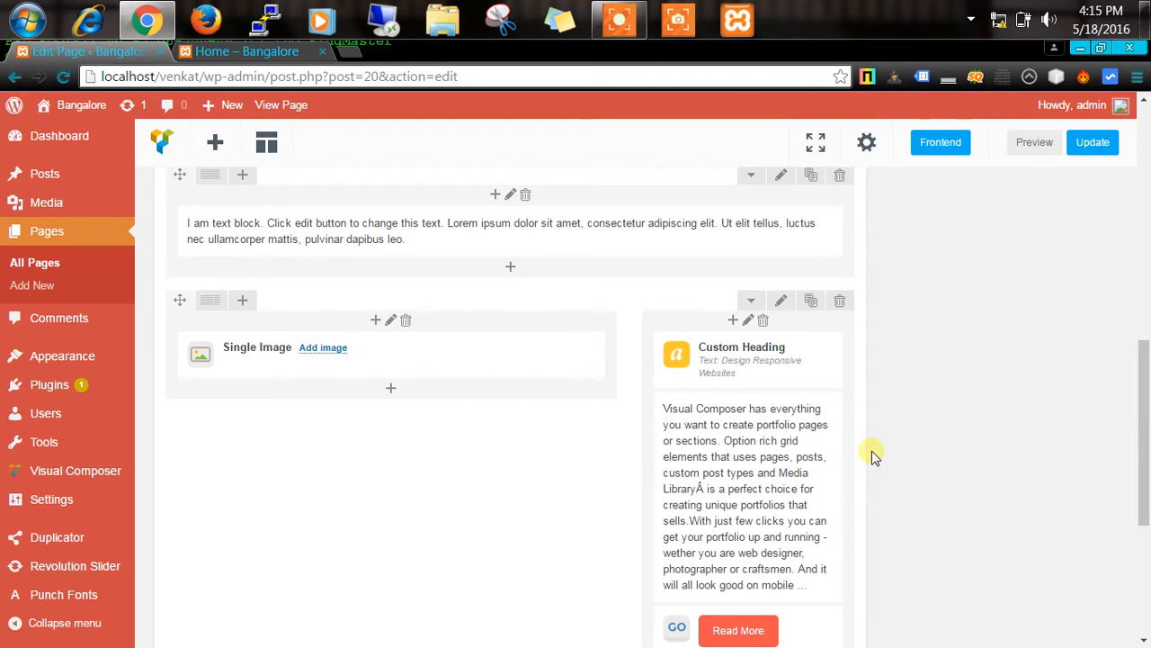
# Step: Review the General settings of the Read More button below the Custom Heading text and close them without changes
pyautogui.moveTo(754, 355); pyautogui.dragTo(760, 379)
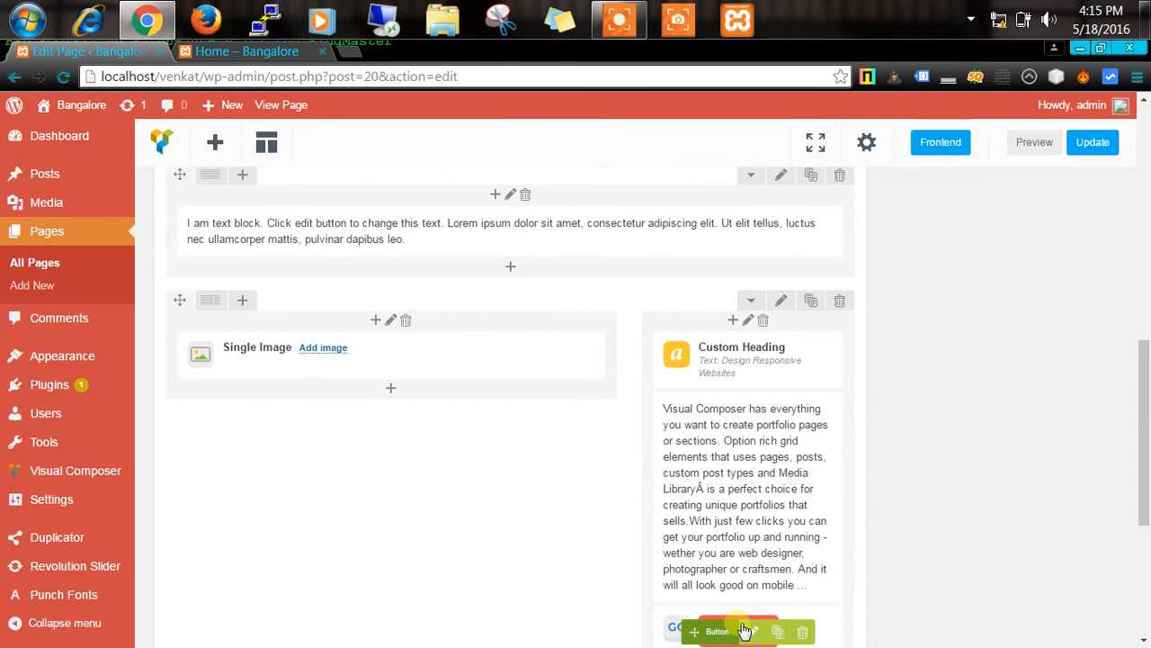
pyautogui.moveTo(1147, 407); pyautogui.dragTo(1143, 506)
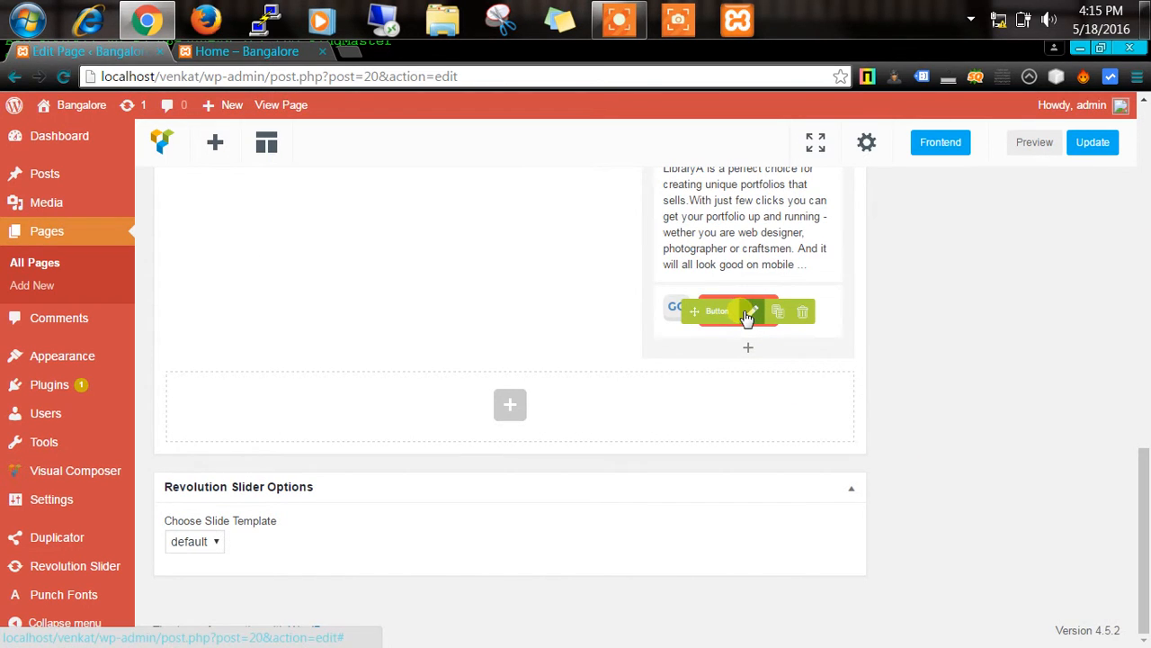
pyautogui.click(753, 315)
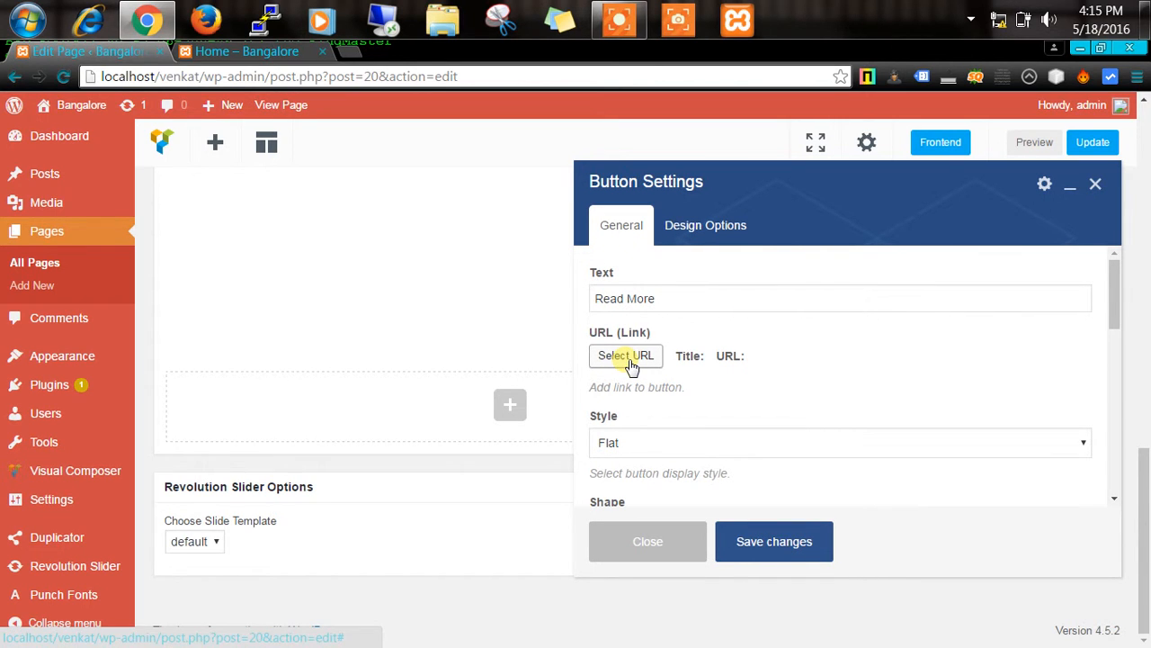
pyautogui.moveTo(1114, 286); pyautogui.dragTo(1135, 460)
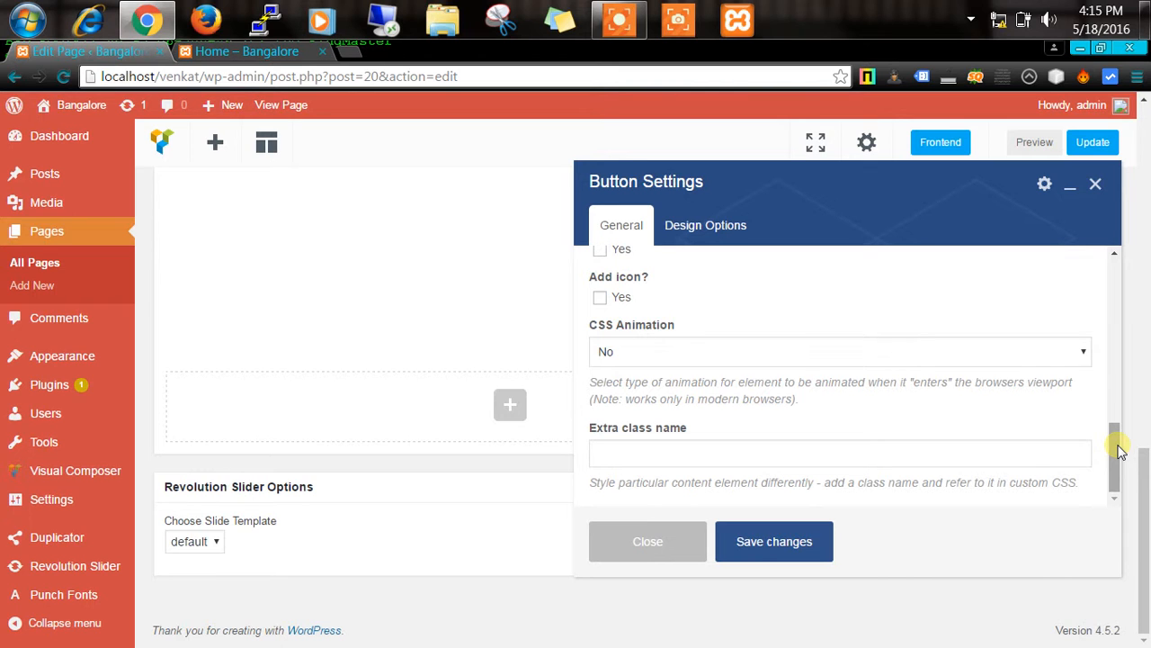
pyautogui.moveTo(1113, 441); pyautogui.dragTo(1113, 349)
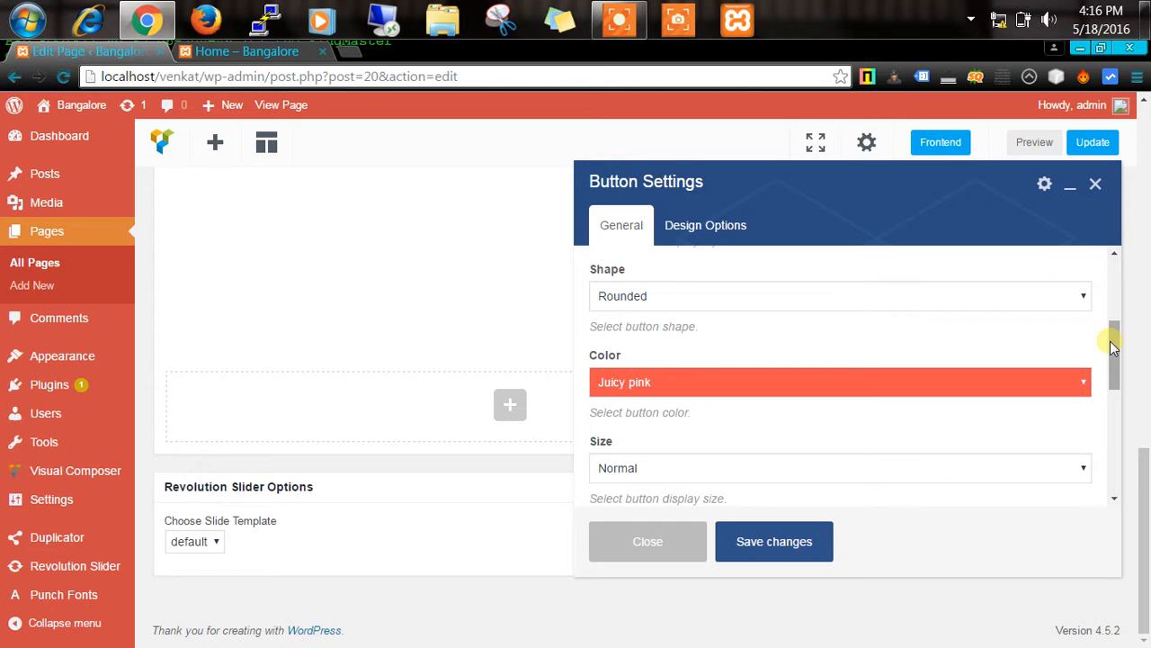
pyautogui.moveTo(1110, 336); pyautogui.dragTo(1102, 258)
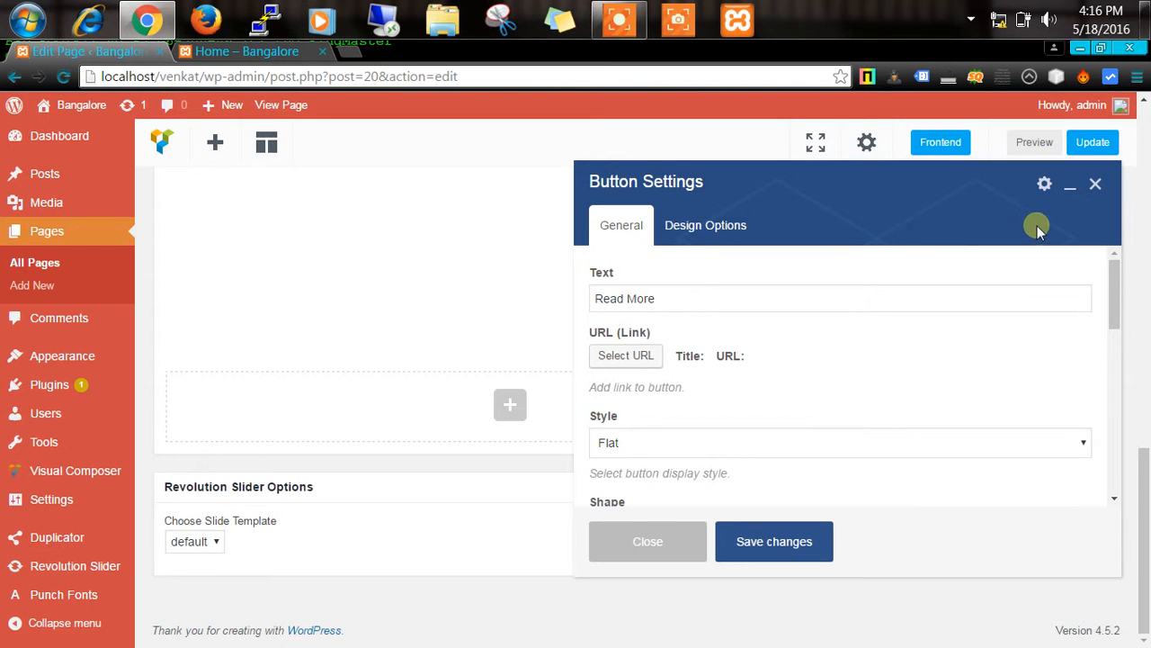
pyautogui.click(1096, 184)
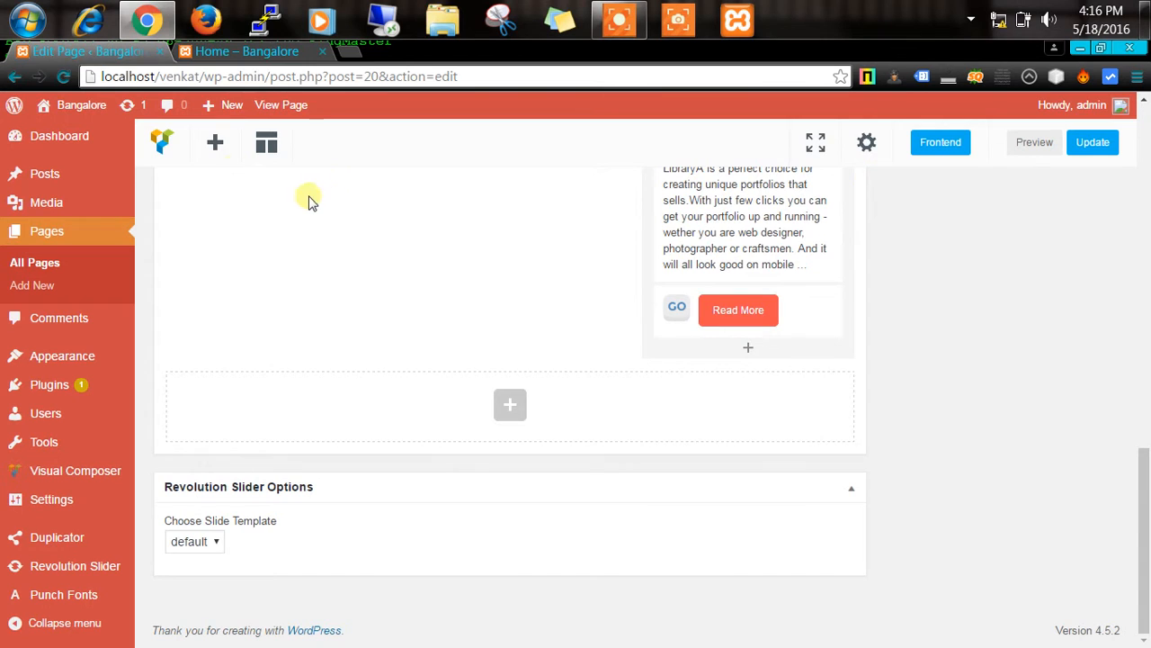
# Step: Find the Raw HTML element by searching for "ht", add it to the page, and close its settings with the default code
pyautogui.click(217, 143)
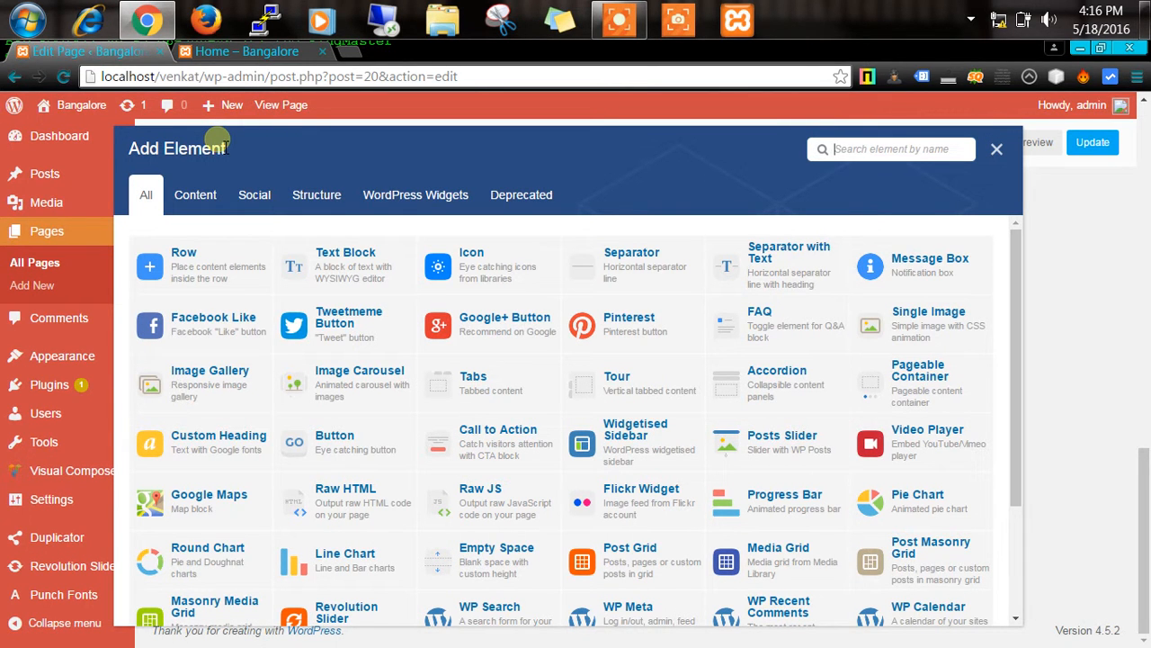
pyautogui.write('ht')
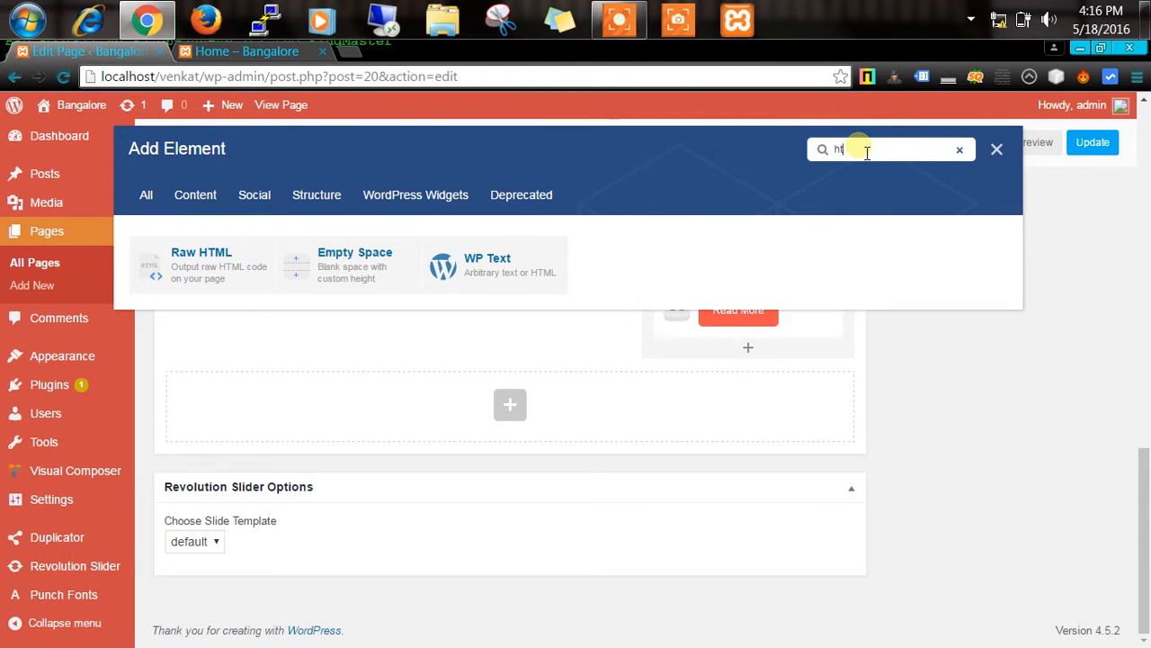
pyautogui.click(220, 266)
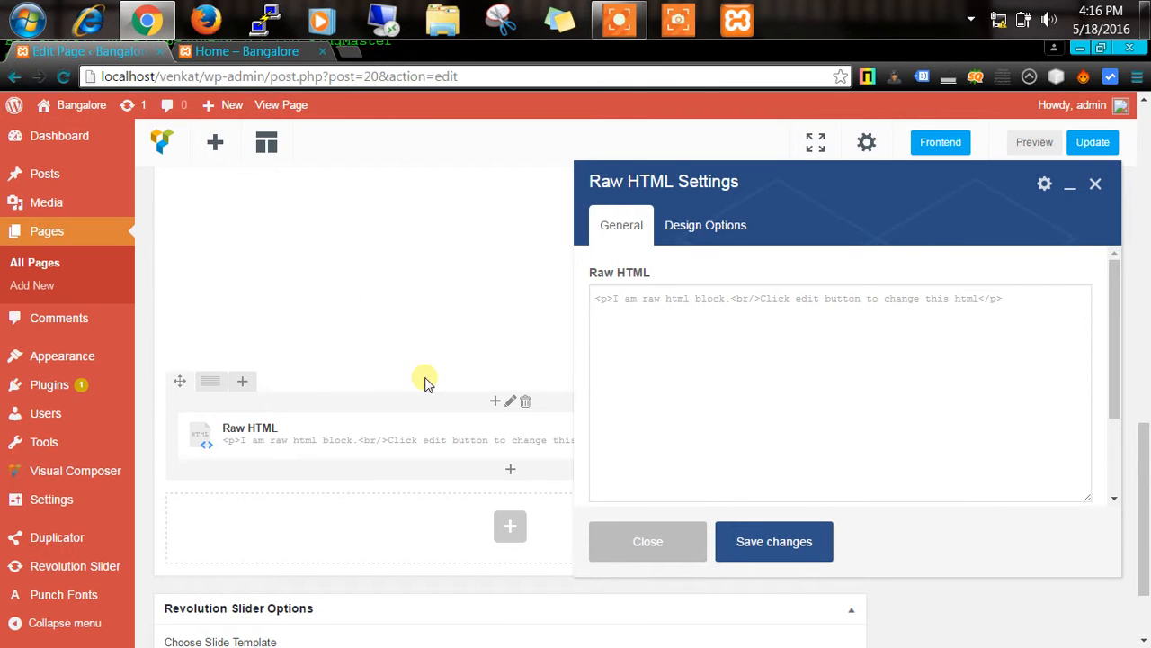
pyautogui.click(630, 334)
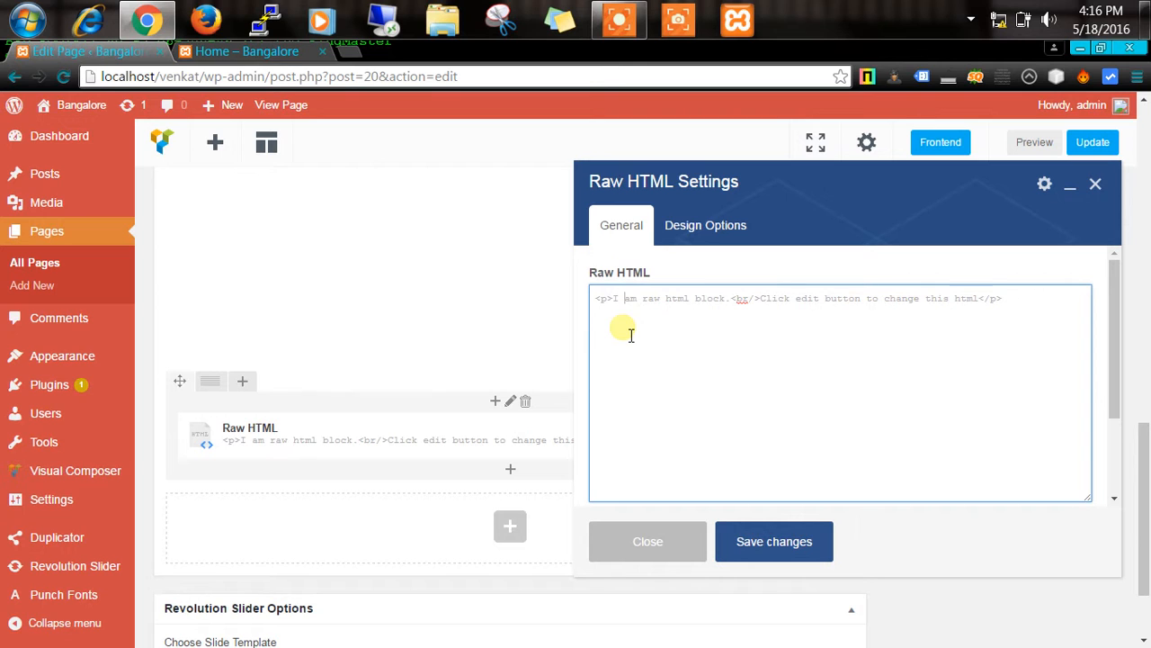
pyautogui.click(671, 545)
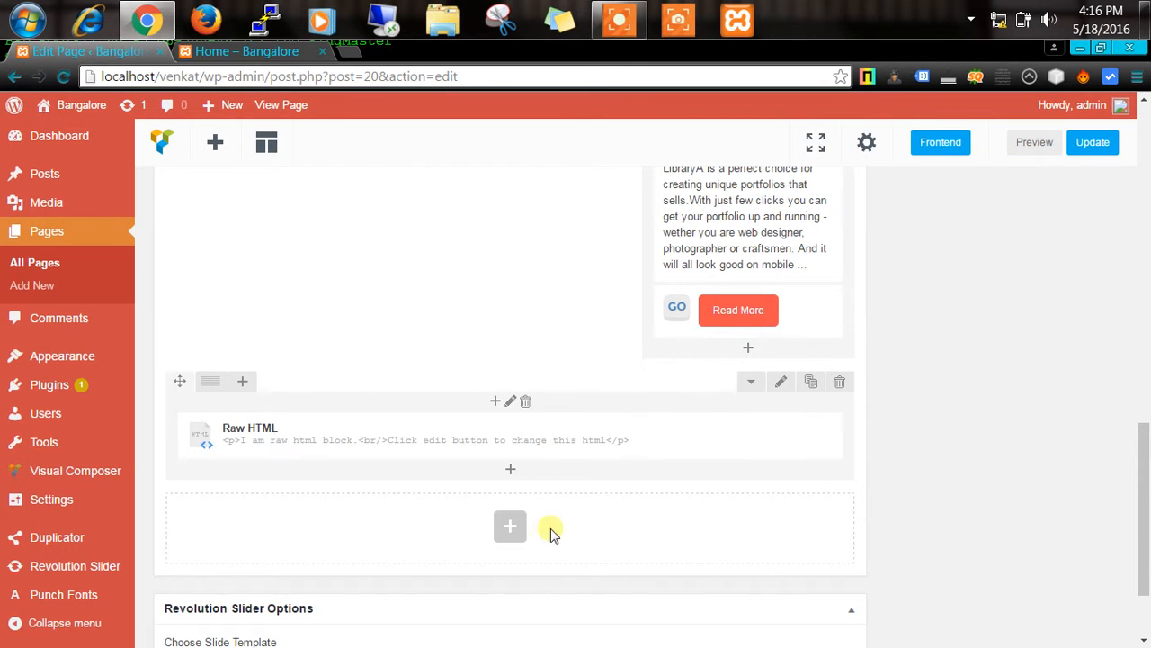
# Step: Add a WP Text widget below the Raw HTML row, switch its editor to Text mode, and close its settings with the fields empty
pyautogui.click(512, 529)
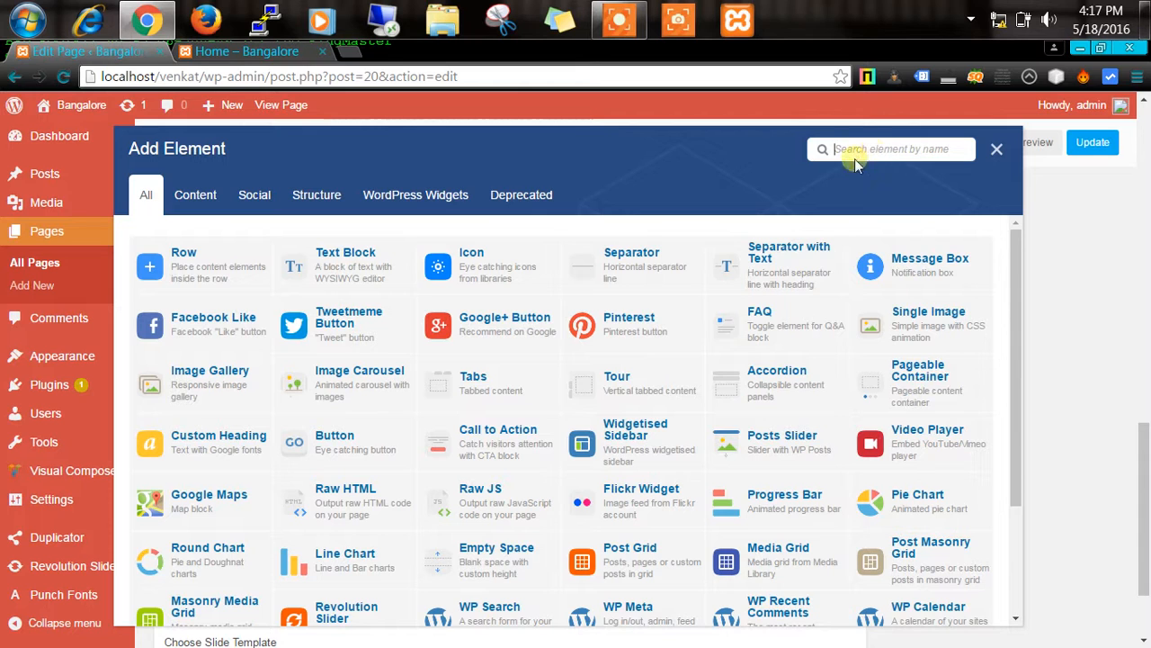
pyautogui.click(396, 191)
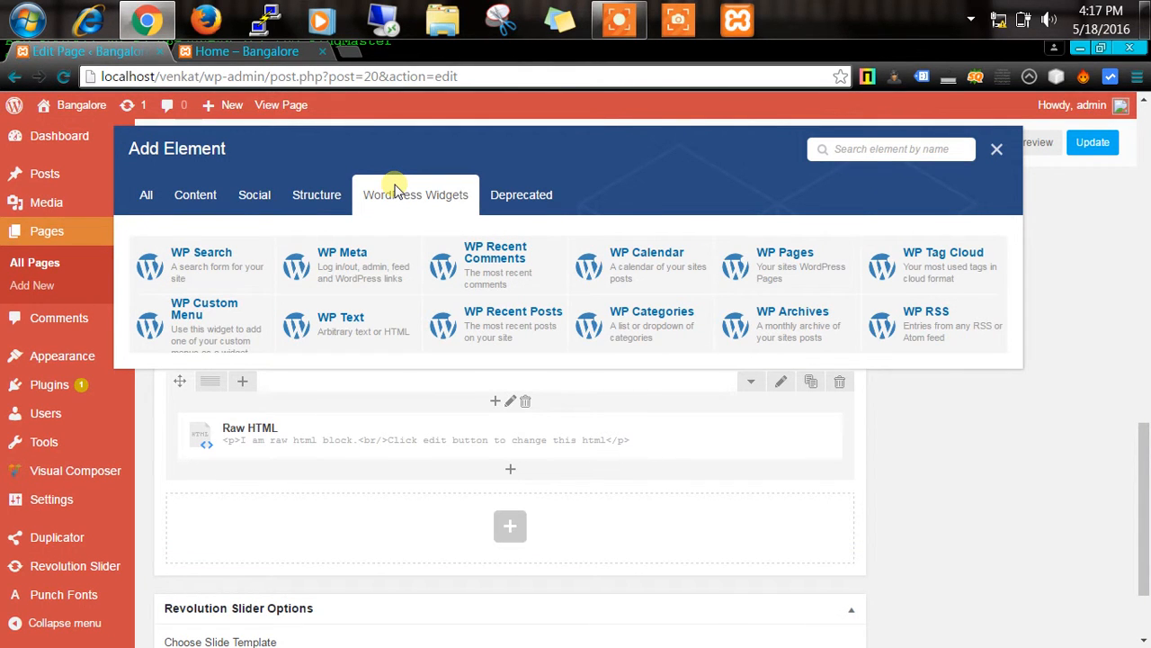
pyautogui.click(350, 331)
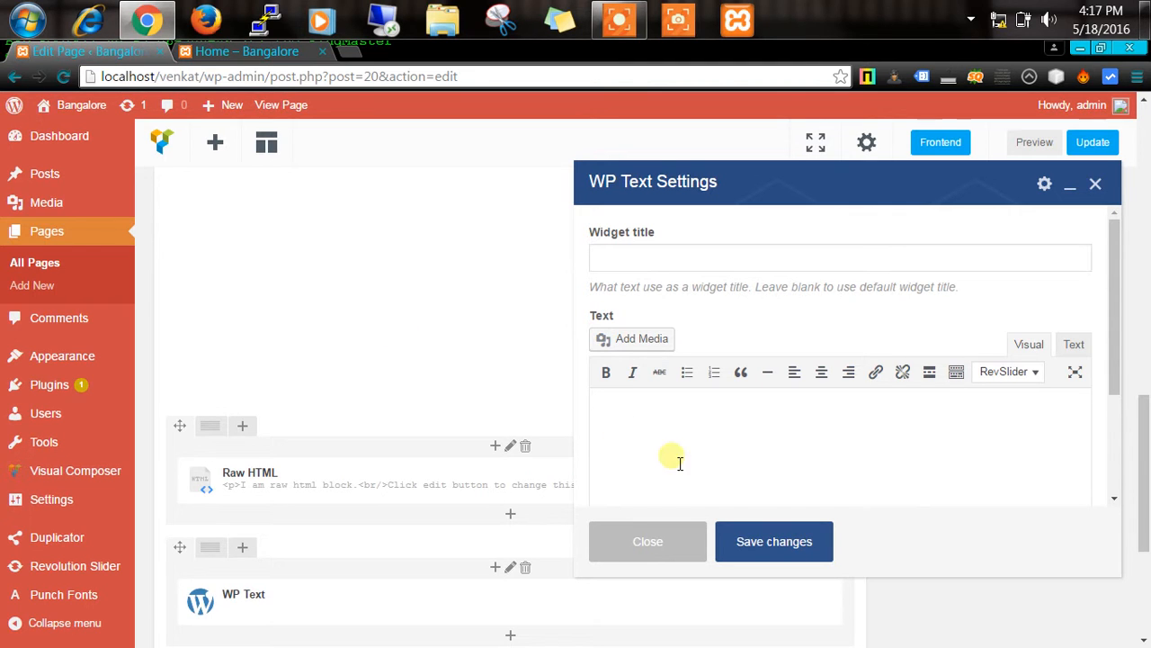
pyautogui.click(1074, 345)
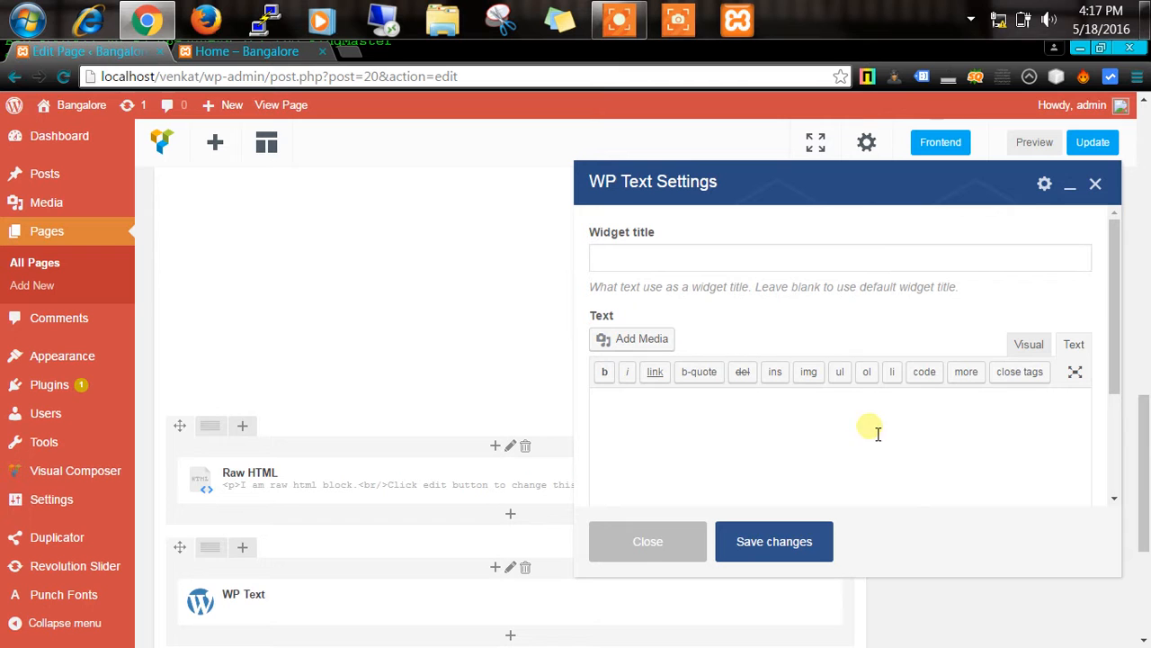
pyautogui.click(1095, 184)
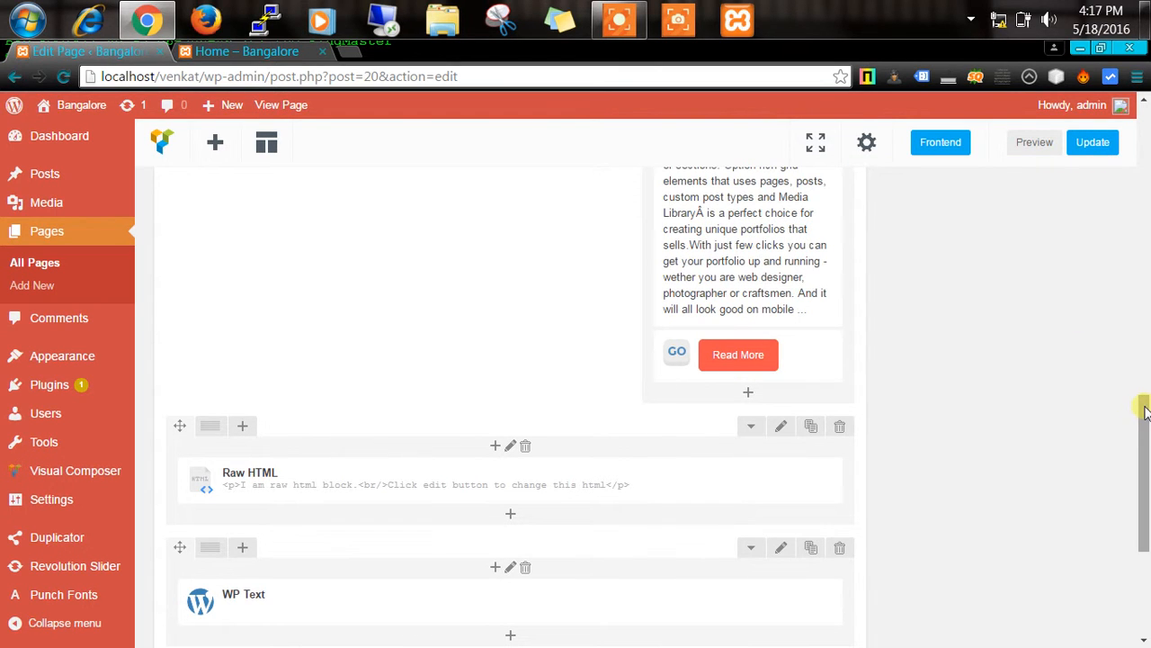
pyautogui.moveTo(1143, 416); pyautogui.dragTo(1138, 385)
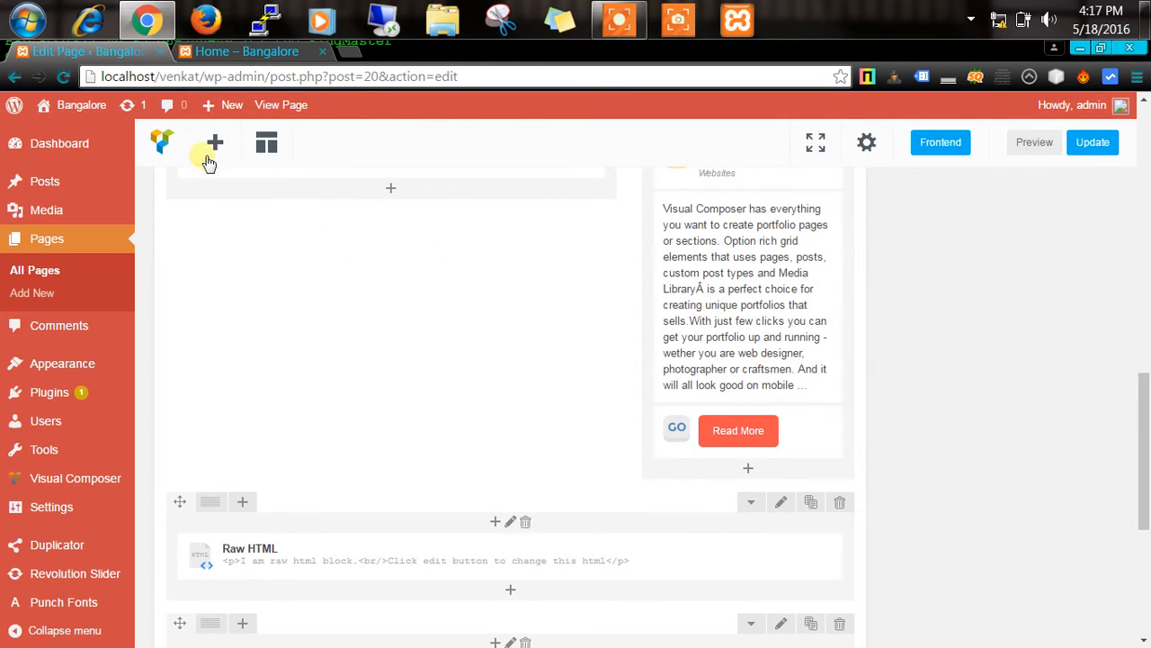
# Step: Add a Single Image element without choosing an image and close its settings
pyautogui.click(216, 148)
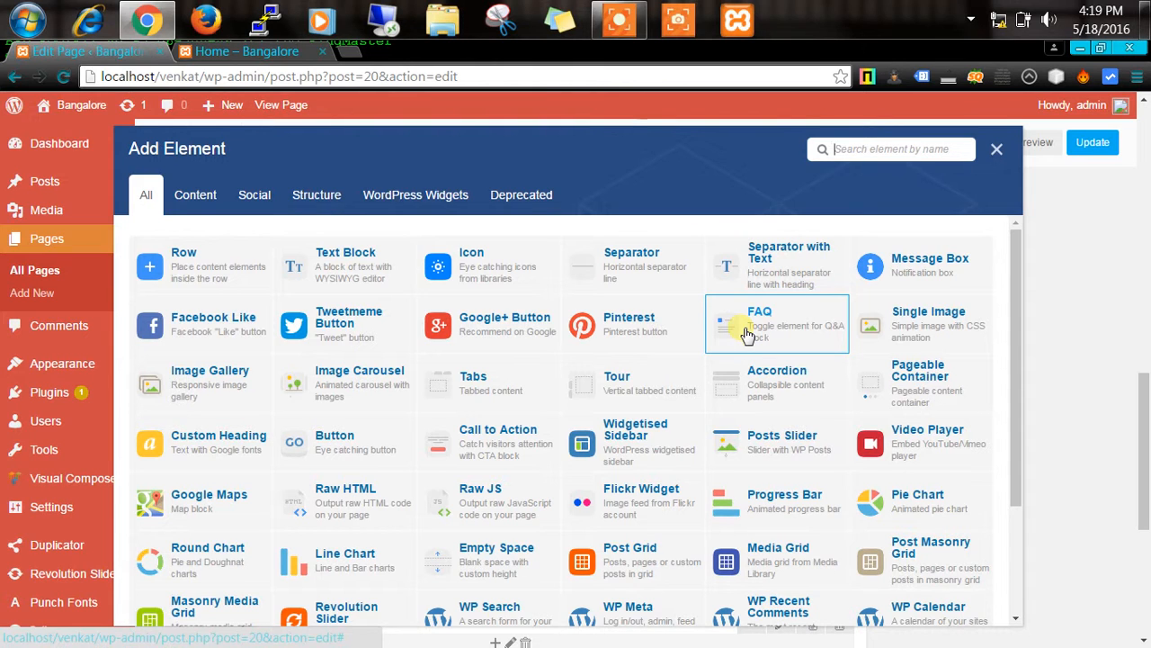
pyautogui.click(887, 329)
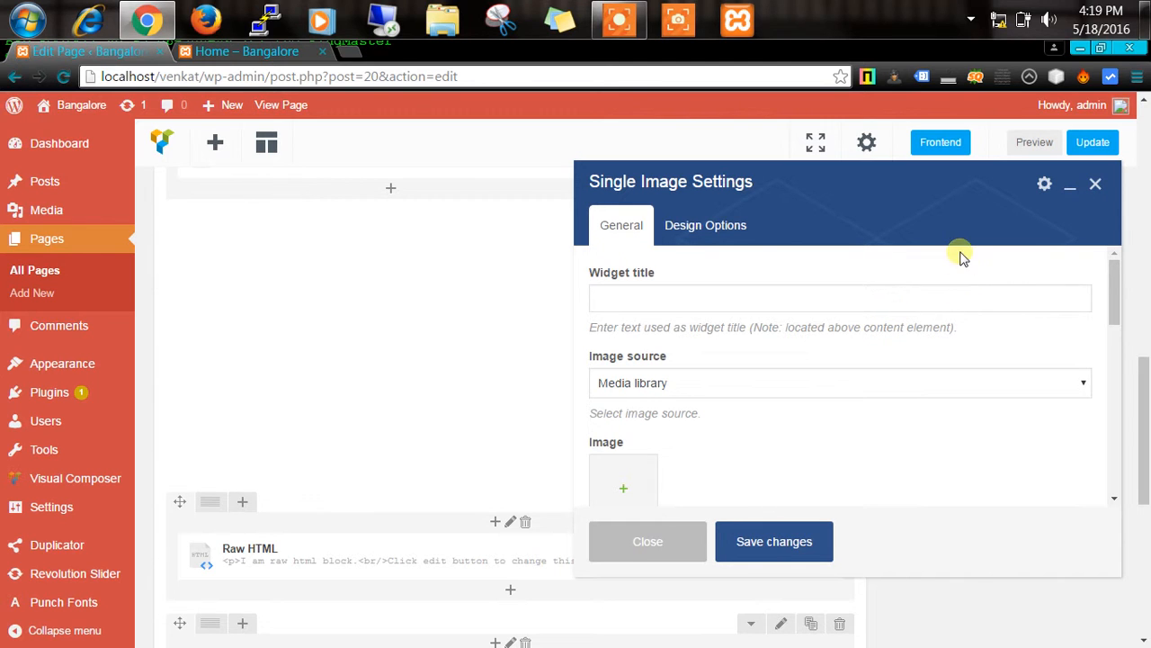
pyautogui.click(1095, 185)
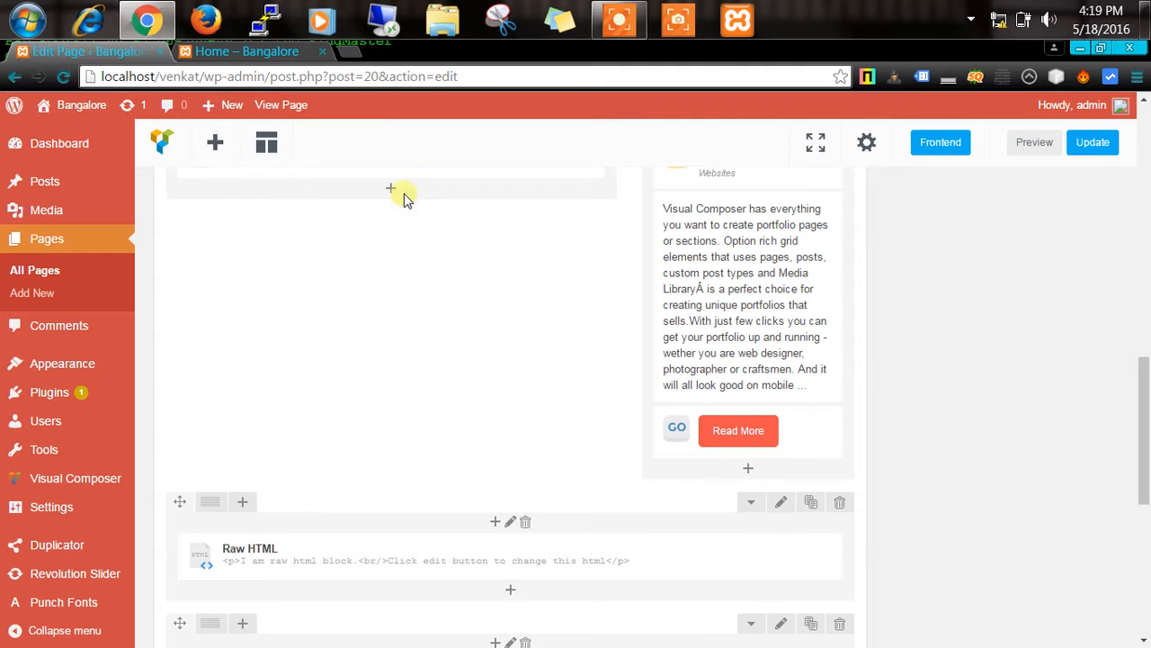
# Step: Add a Tabs element to the page and locate its row at the end of the layout
pyautogui.click(219, 143)
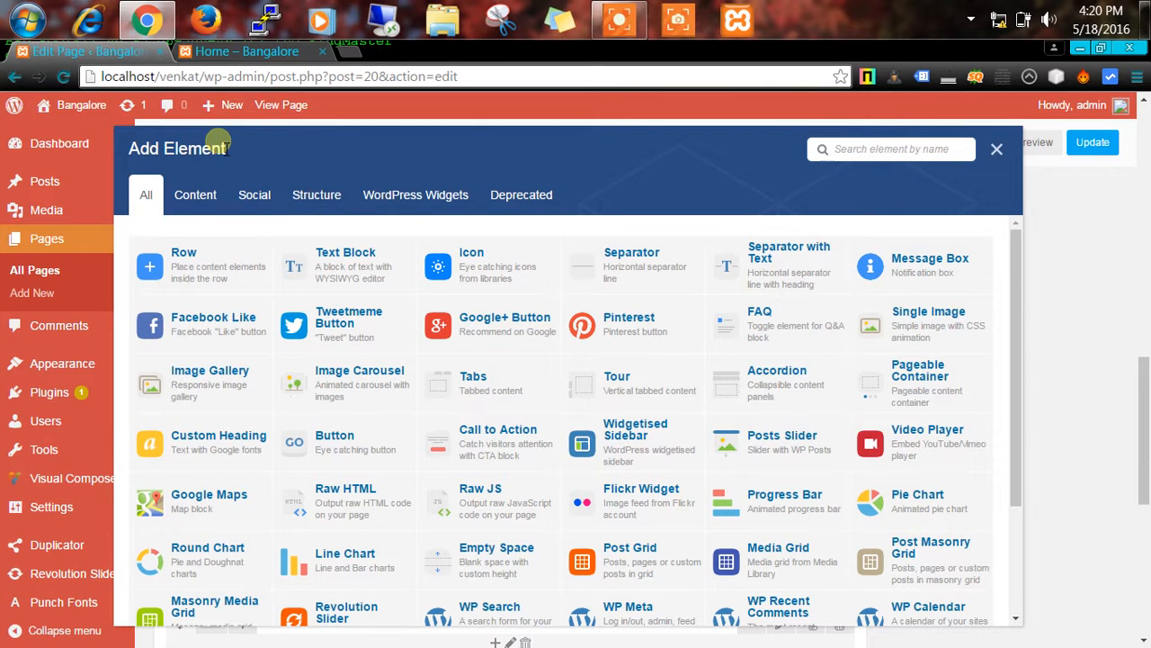
pyautogui.click(473, 395)
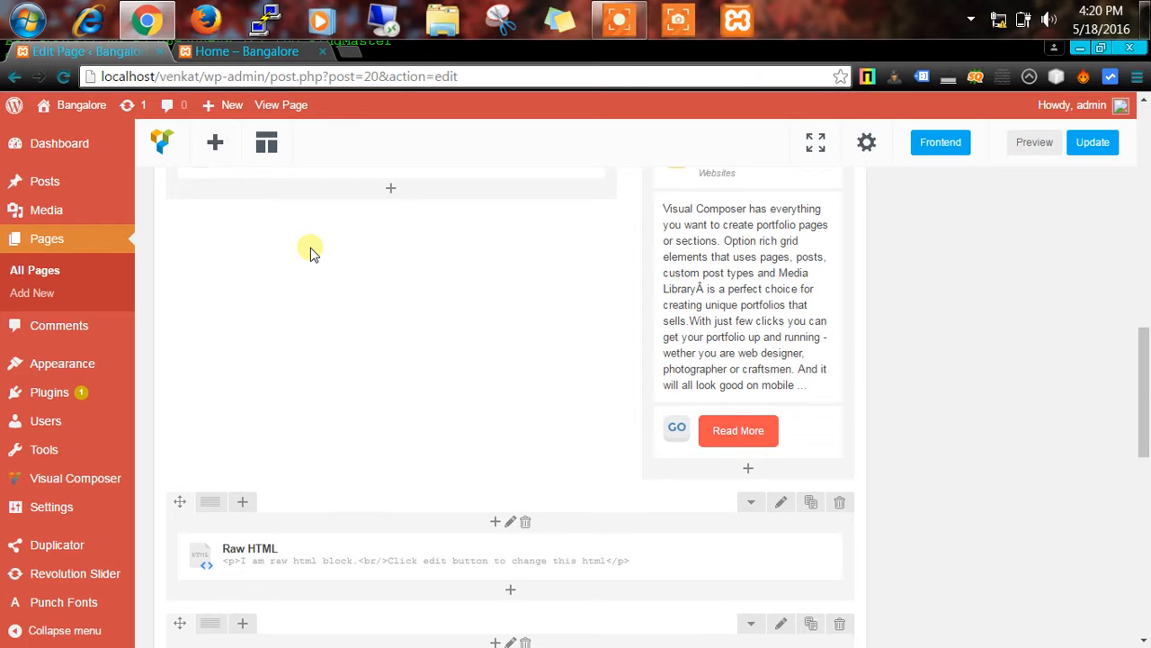
pyautogui.moveTo(779, 353)
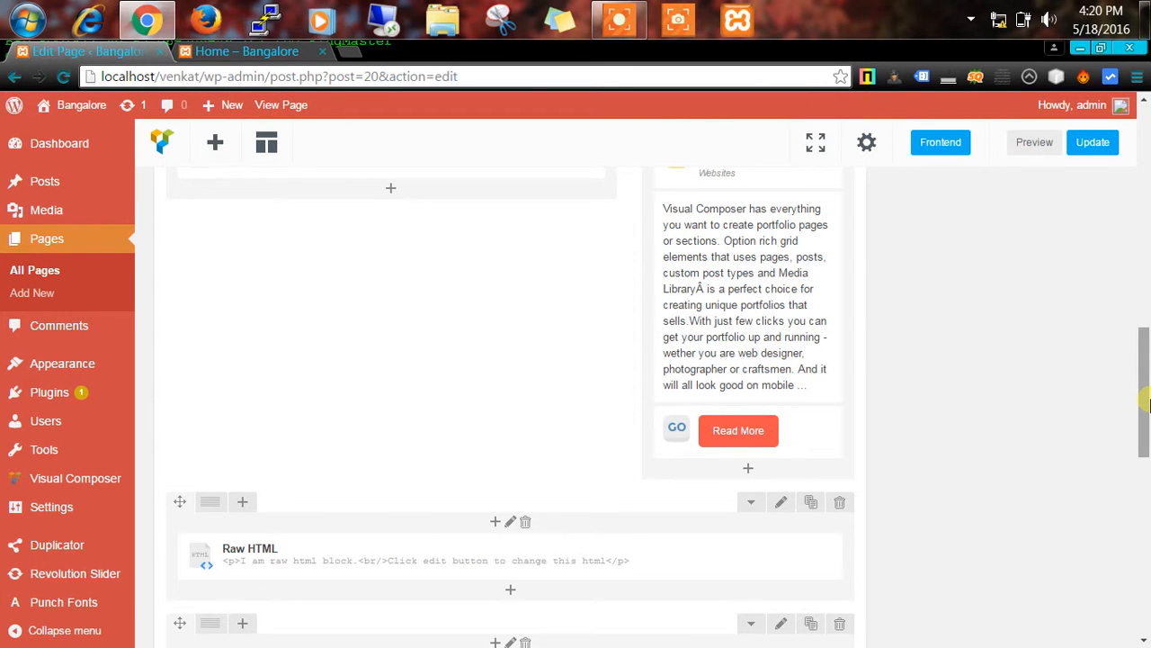
pyautogui.moveTo(1146, 409); pyautogui.dragTo(1140, 553)
pyautogui.scroll(-2, 1146, 536)
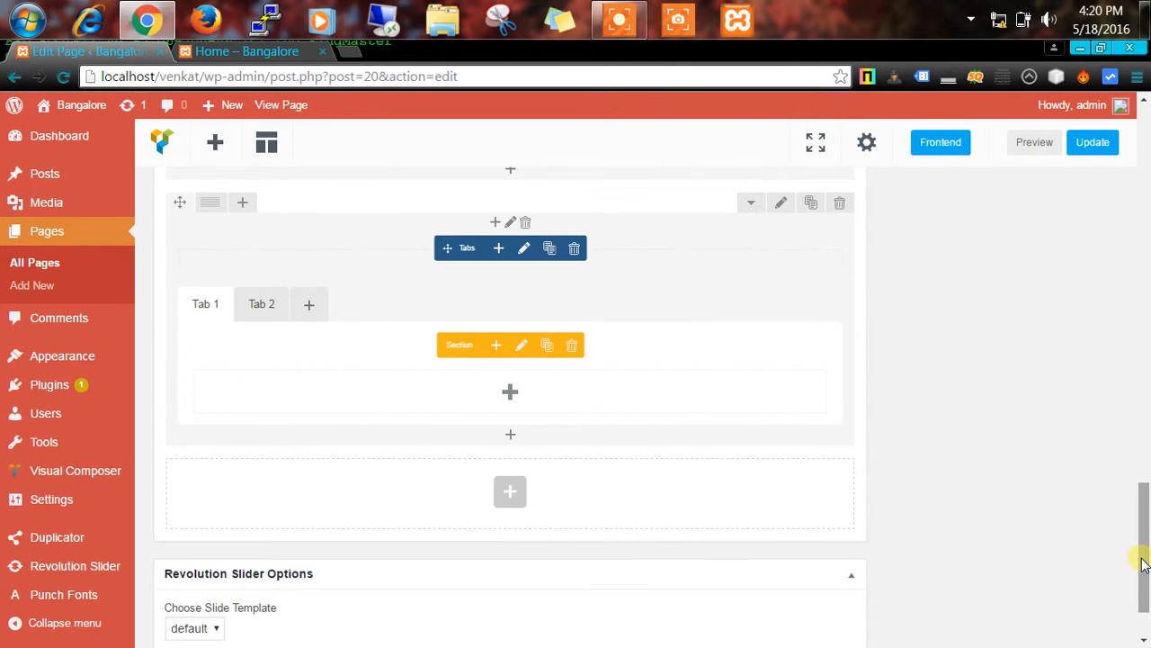
# Step: Delete the Tabs row and the empty Single Image row below the WP Text widget, confirming each deletion
pyautogui.click(840, 204)
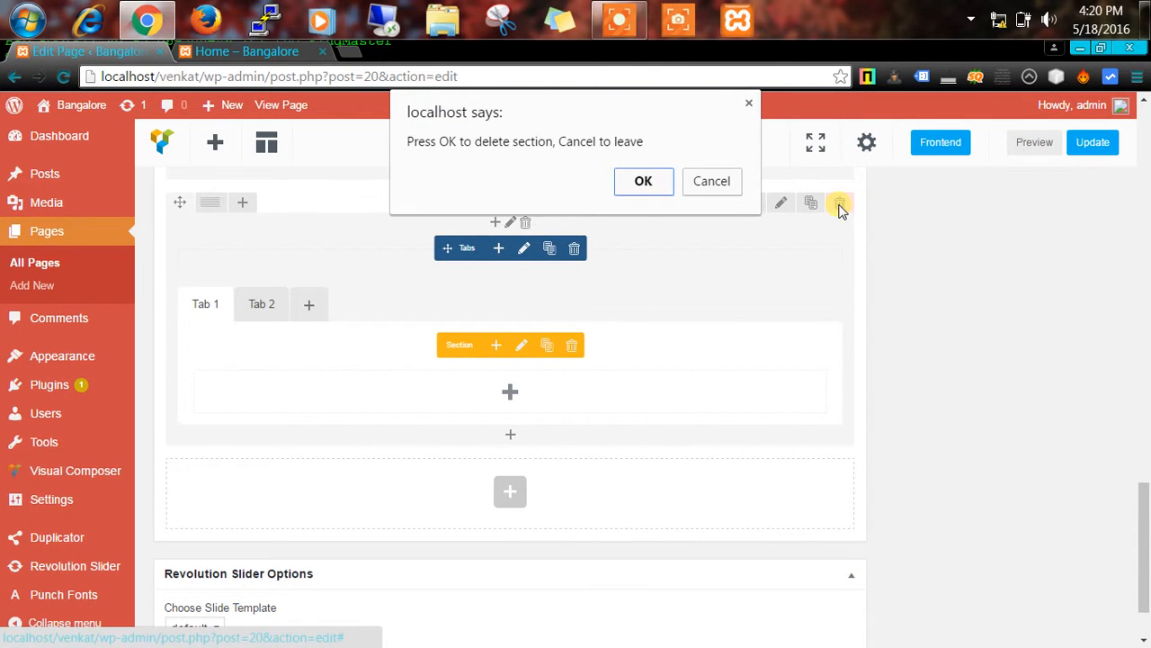
pyautogui.click(641, 188)
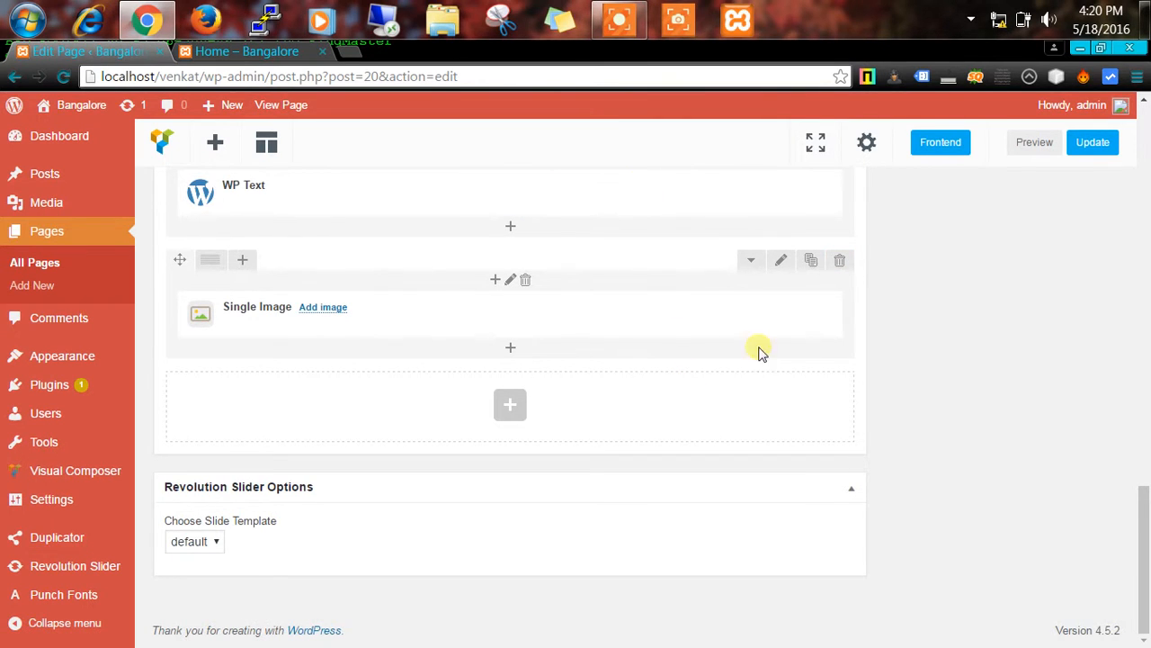
pyautogui.click(840, 262)
pyautogui.click(643, 207)
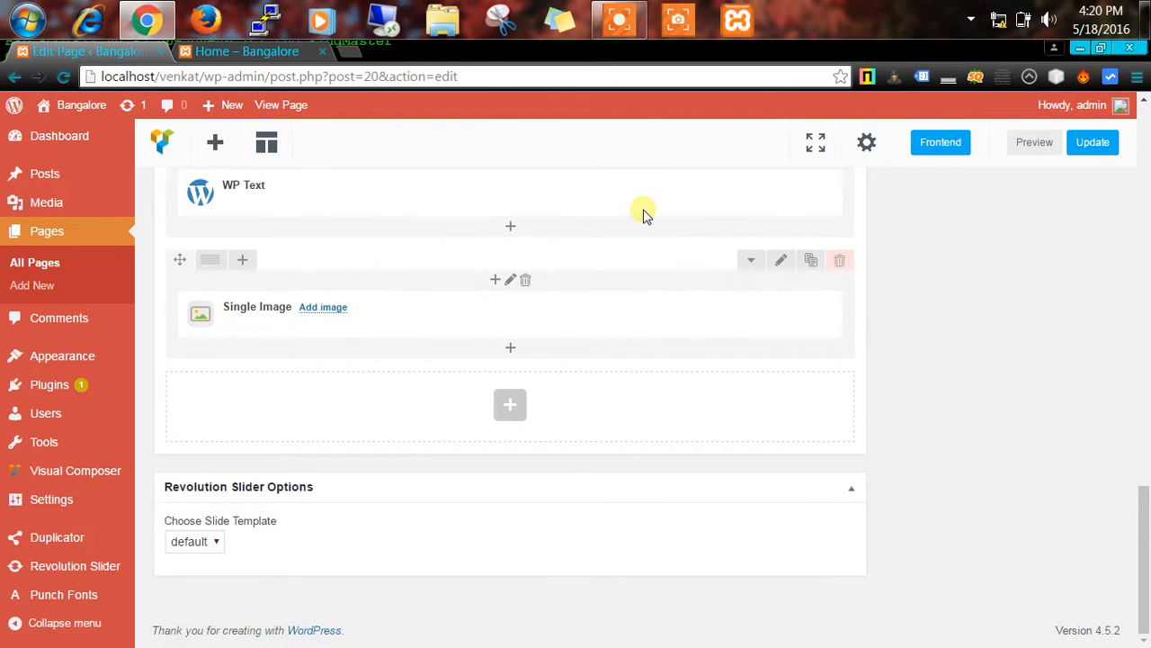